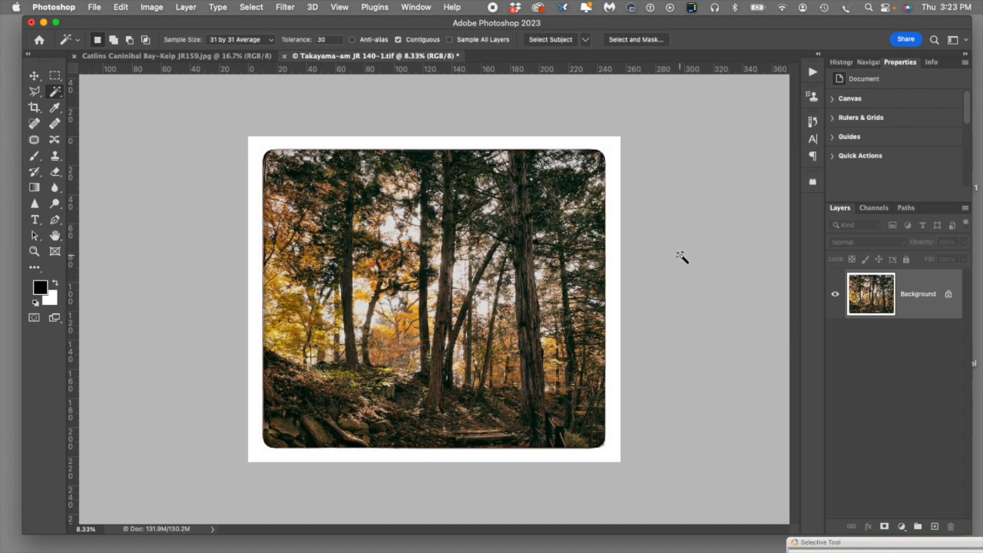
# Step: Try the Dark Gray and Custom colours for the canvas surround and set it back to Light Gray
pyautogui.rightClick(680, 258)
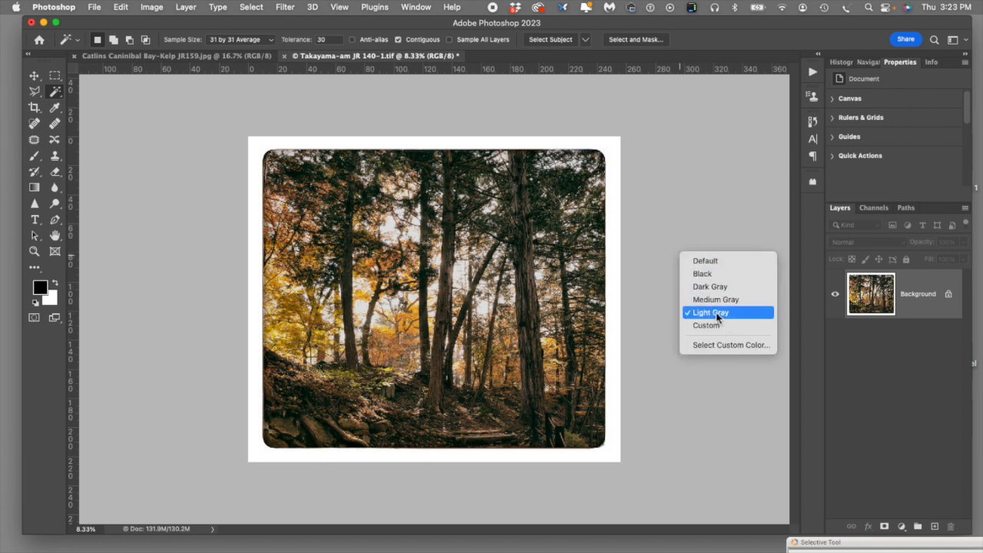
pyautogui.click(701, 287)
pyautogui.rightClick(699, 291)
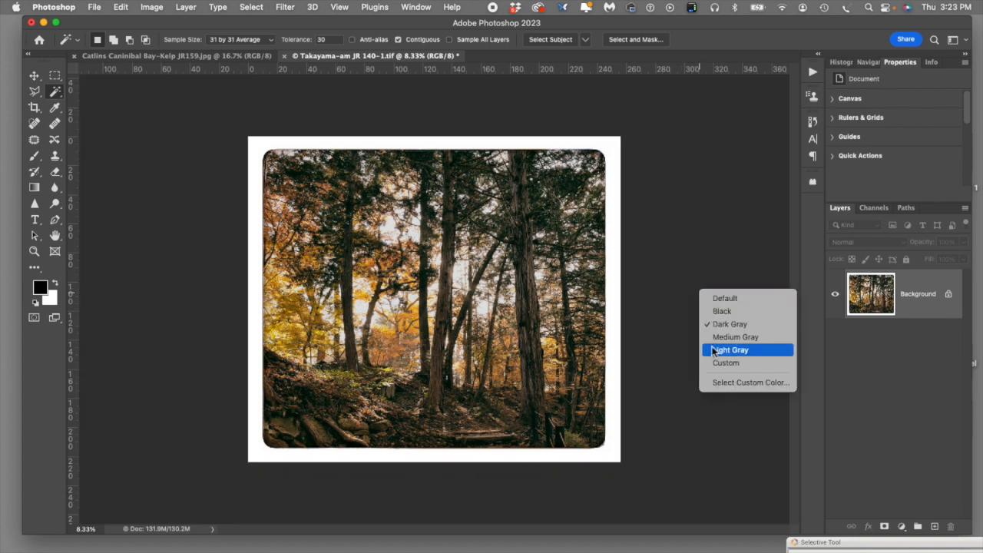
pyautogui.click(720, 362)
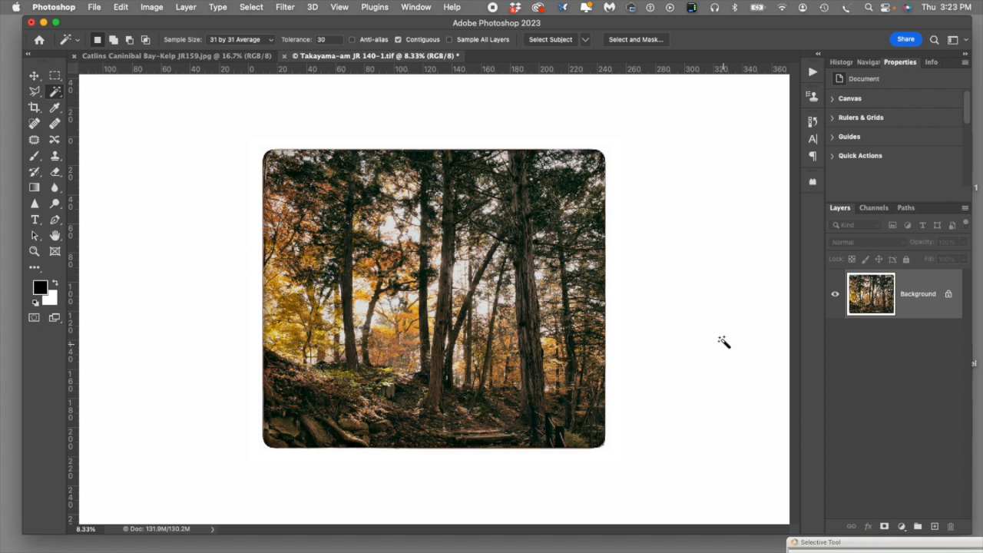
pyautogui.rightClick(714, 283)
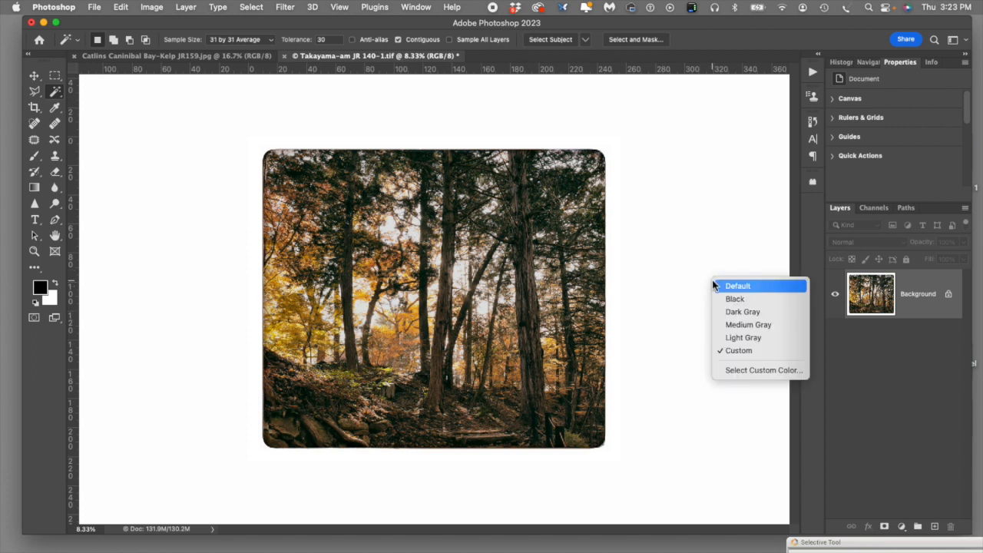
pyautogui.click(729, 338)
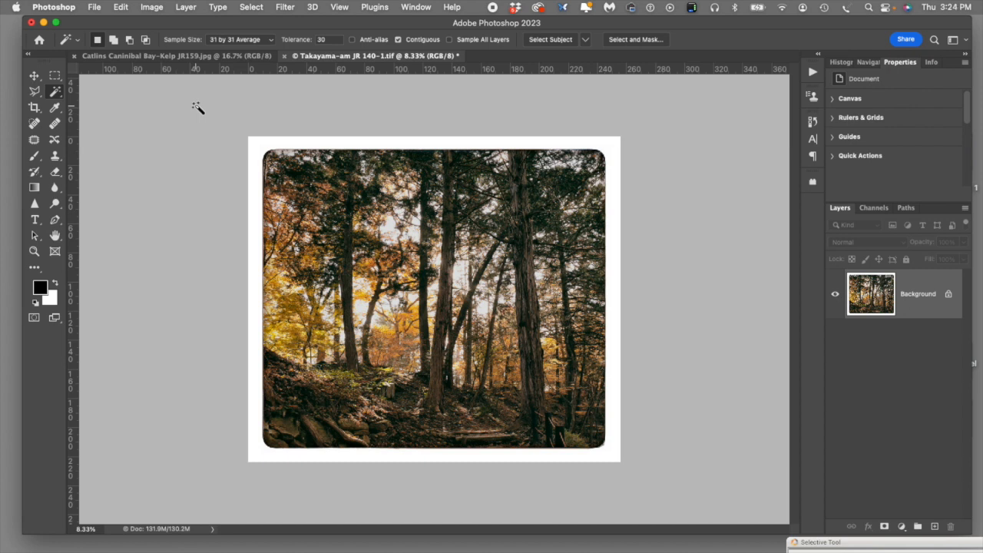
# Step: Set the image resolution to 300 pixels/inch with Resample turned off
pyautogui.click(152, 7)
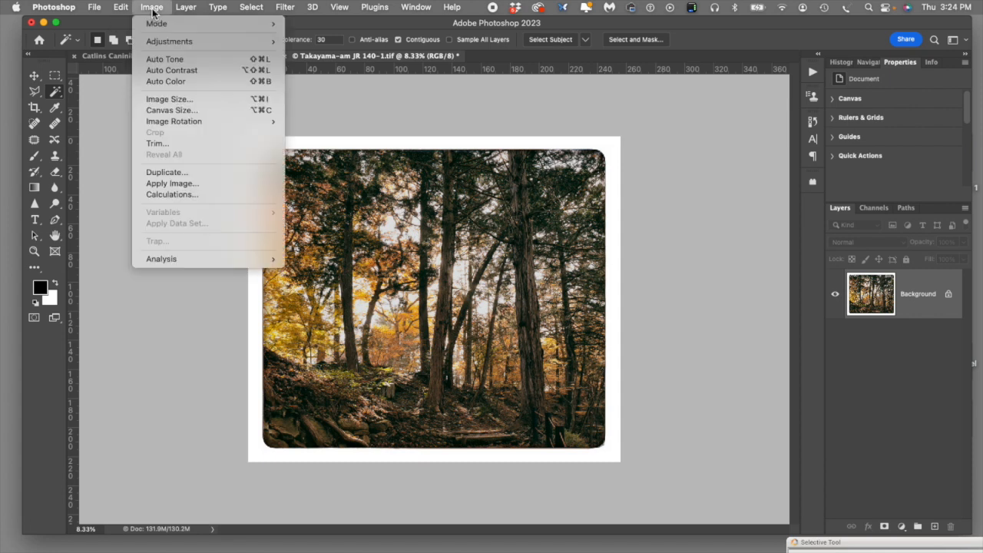
pyautogui.click(168, 98)
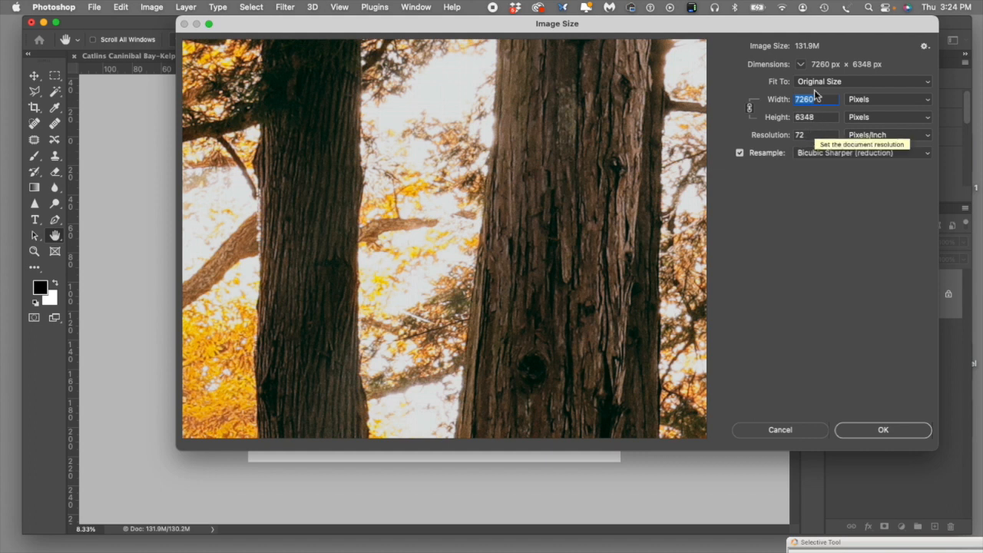
pyautogui.doubleClick(815, 135)
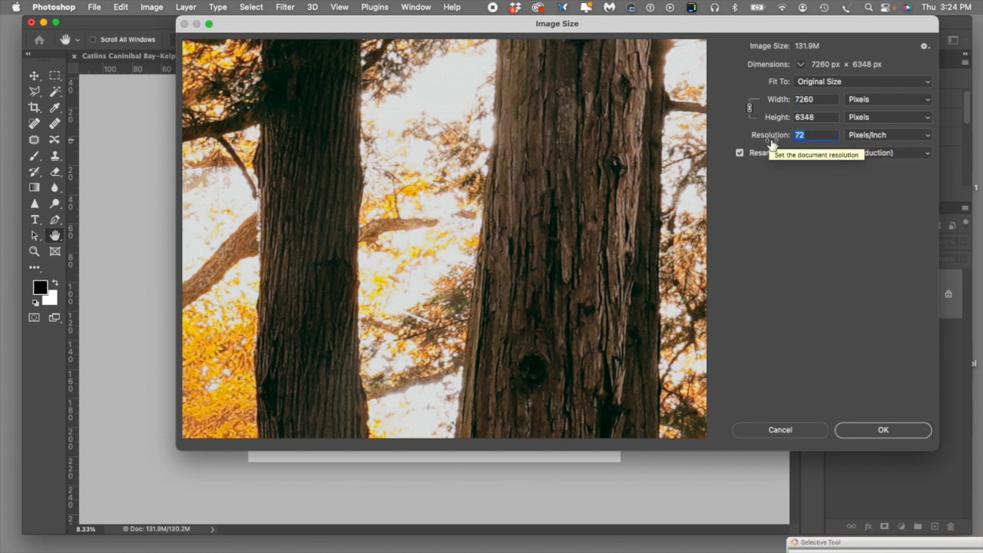
pyautogui.write('300')
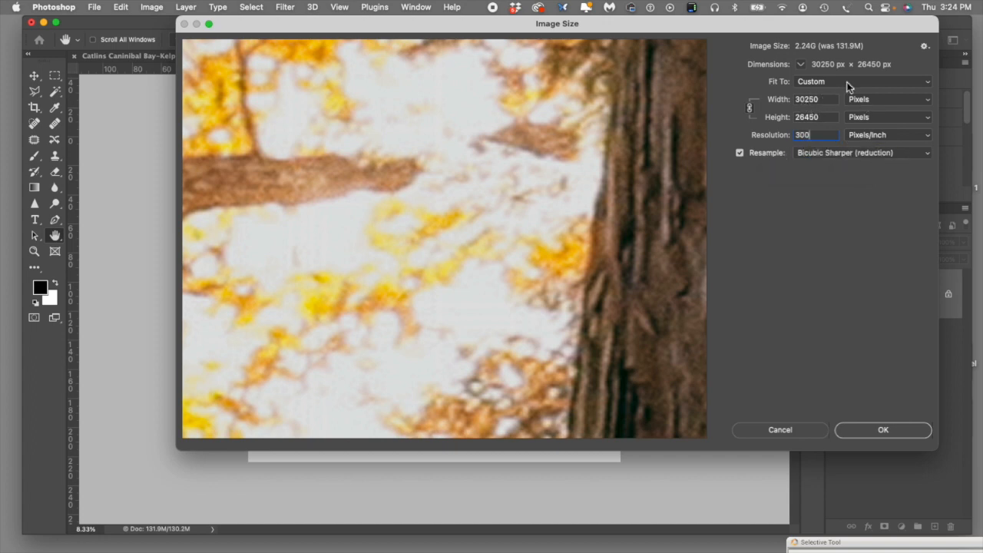
pyautogui.click(740, 153)
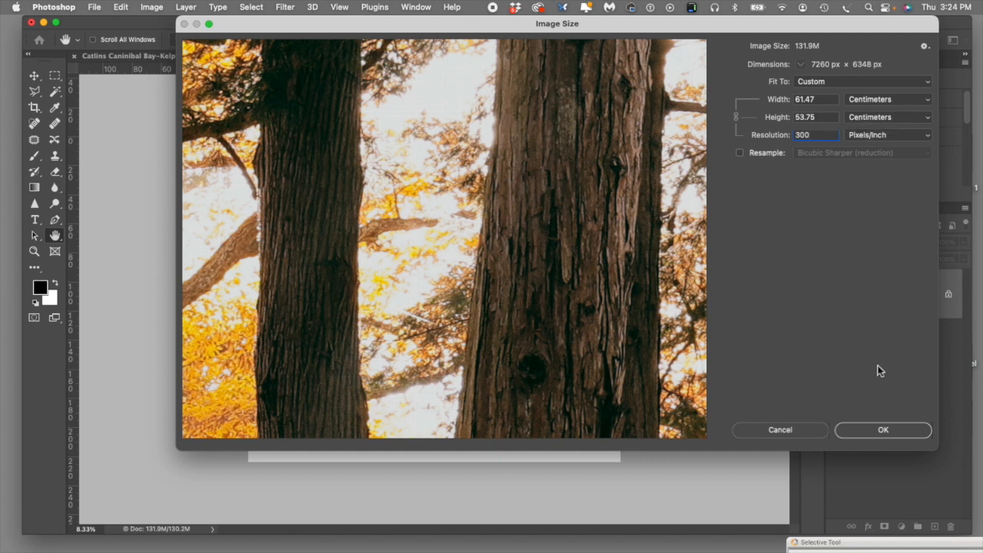
pyautogui.click(893, 431)
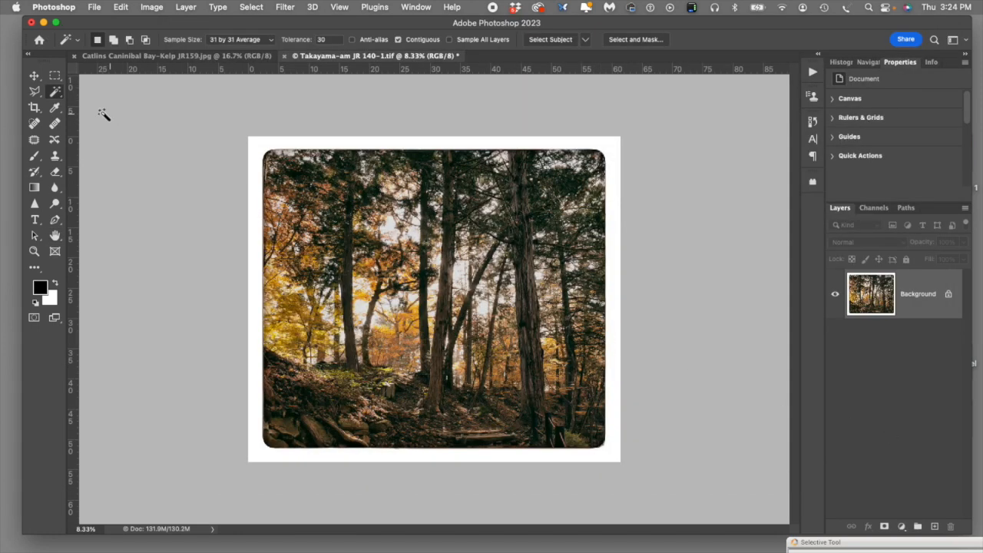
# Step: Start a horizontal text line in the white border just below the photo's lower-left corner
pyautogui.click(36, 223)
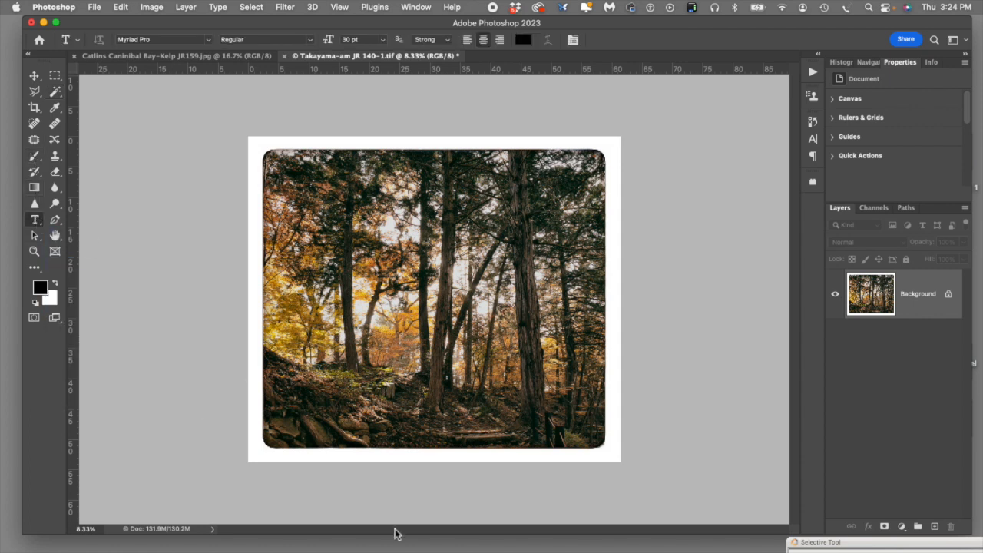
pyautogui.click(295, 459)
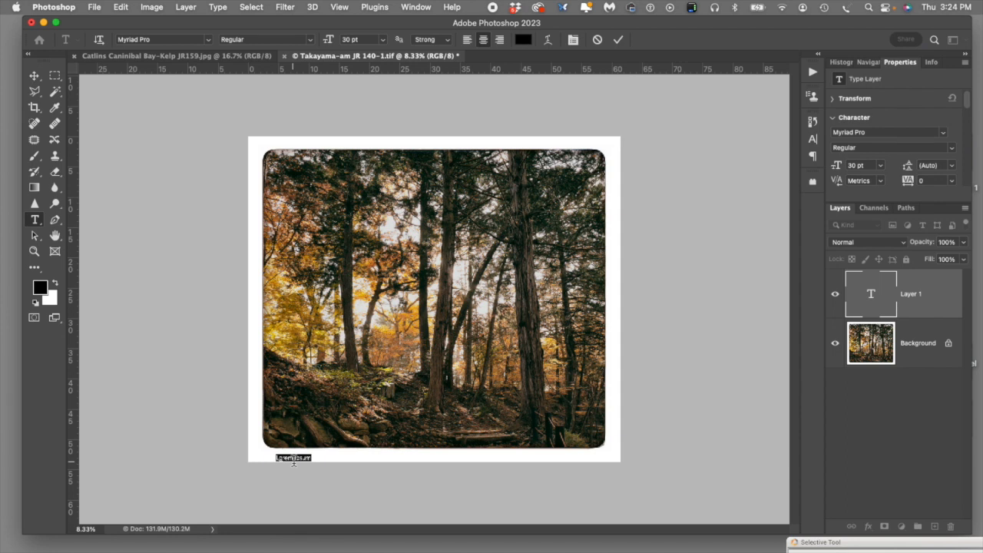
pyautogui.moveTo(332, 464); pyautogui.dragTo(273, 455)
pyautogui.click(315, 454)
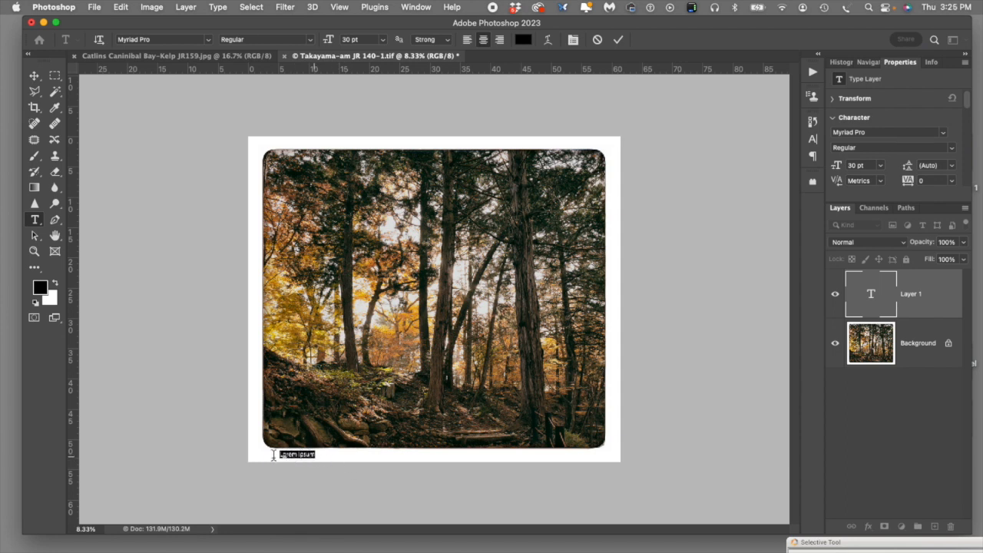
# Step: Set the caption's font to Myriad Pro in the Italic style
pyautogui.click(209, 40)
pyautogui.press('Down')
pyautogui.press('Down')
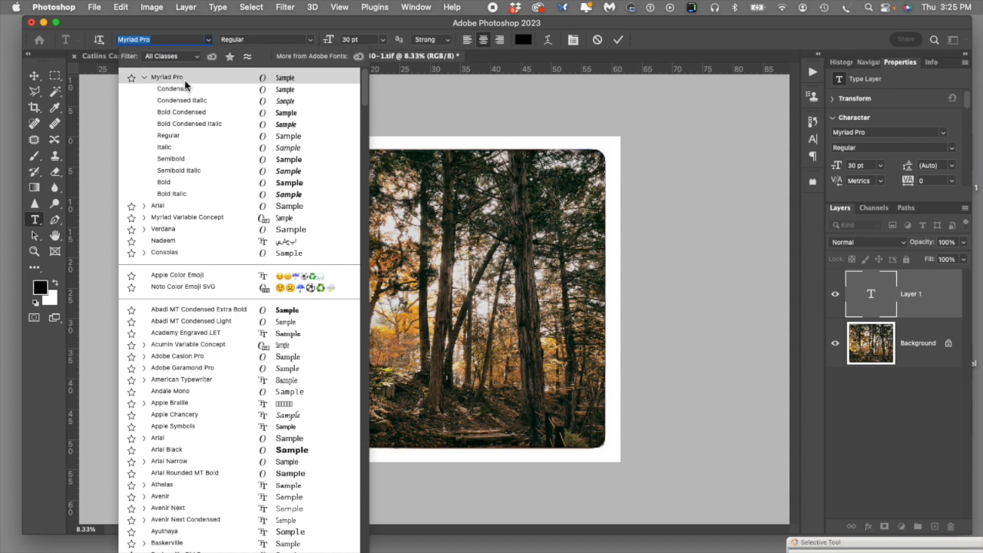
pyautogui.click(184, 77)
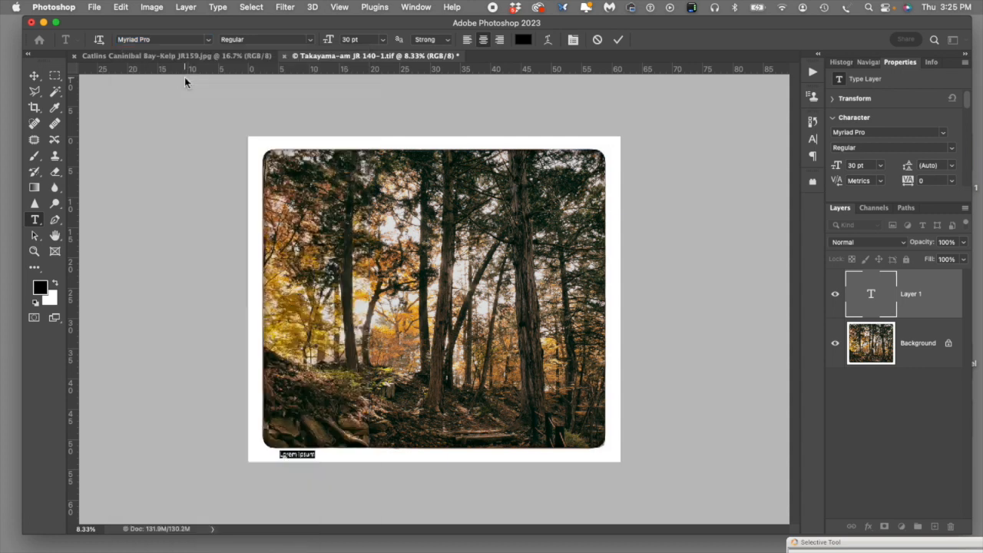
pyautogui.click(312, 40)
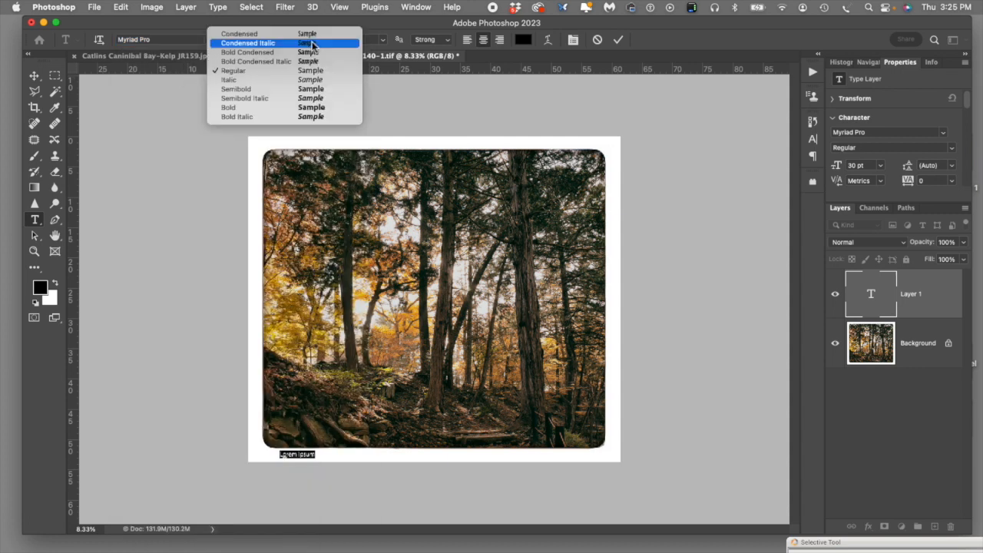
pyautogui.click(246, 80)
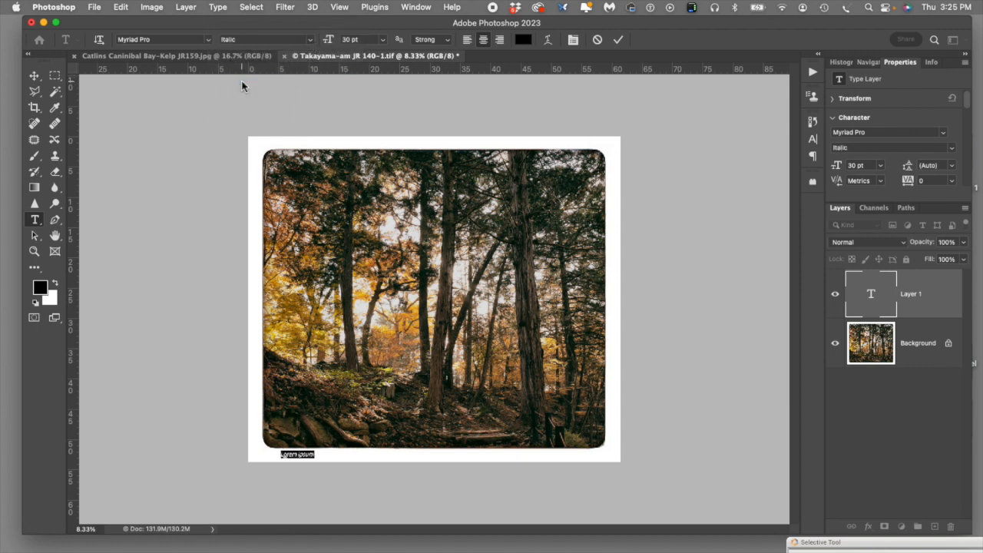
# Step: Set the caption's font size to 36 pt, shift it slightly right, and set its anti-aliasing to Sharp
pyautogui.click(382, 39)
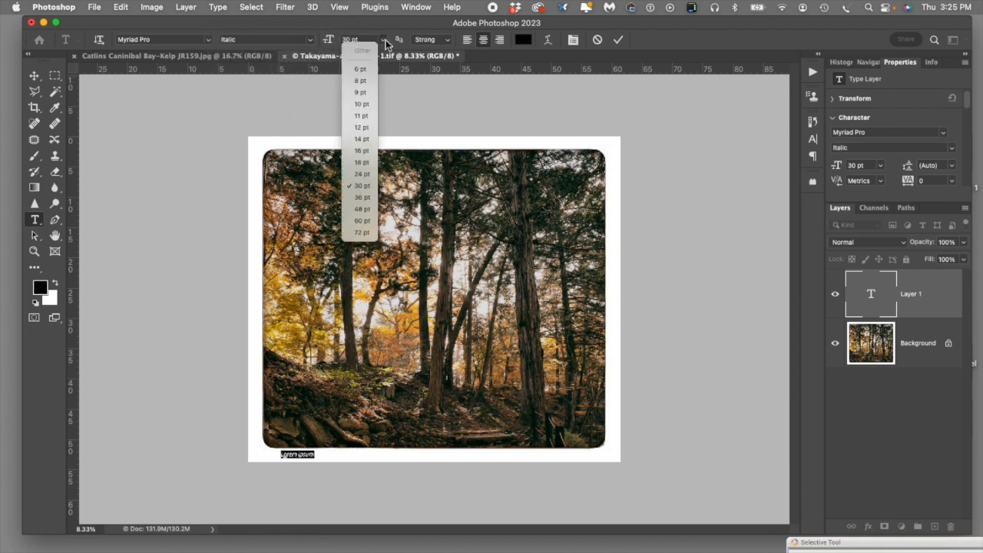
pyautogui.click(364, 198)
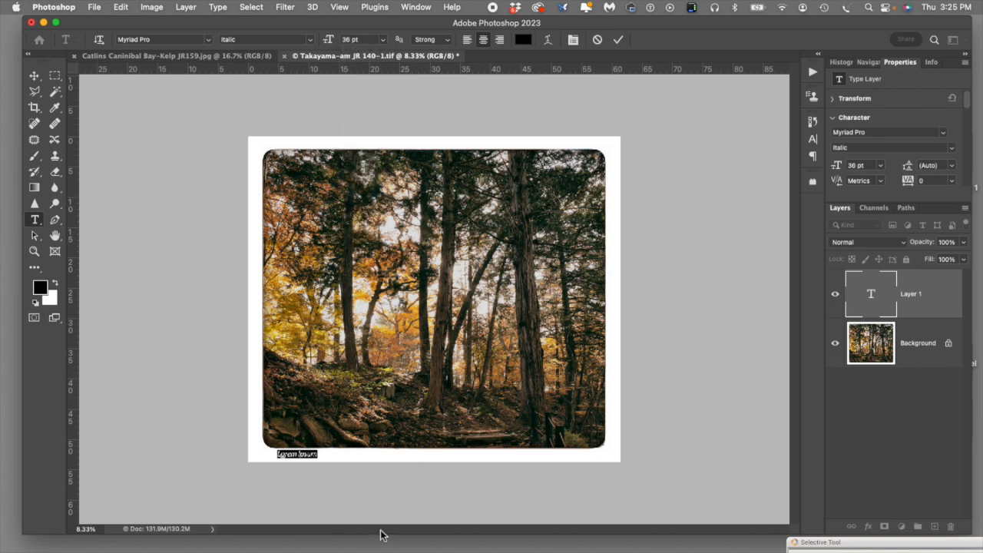
pyautogui.moveTo(340, 459); pyautogui.dragTo(339, 456)
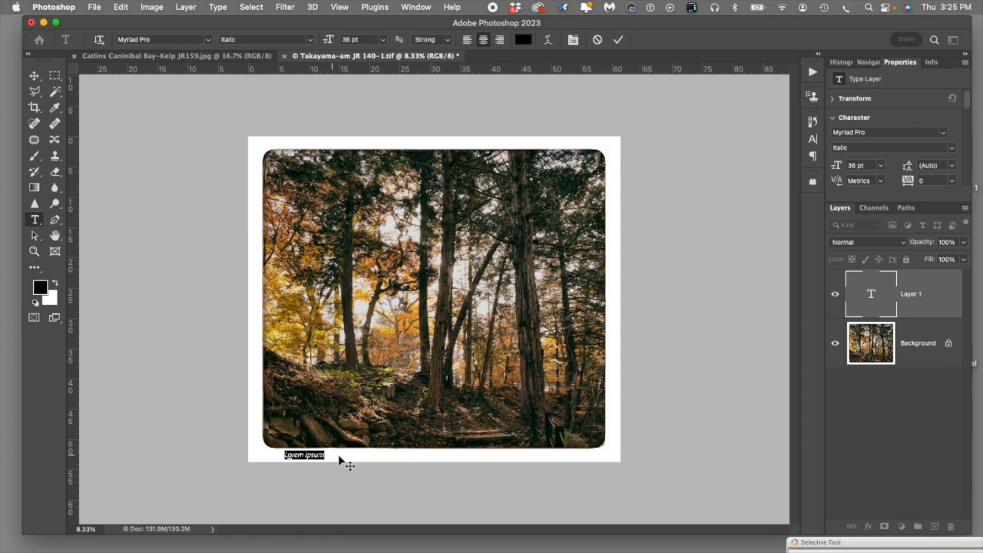
pyautogui.click(444, 41)
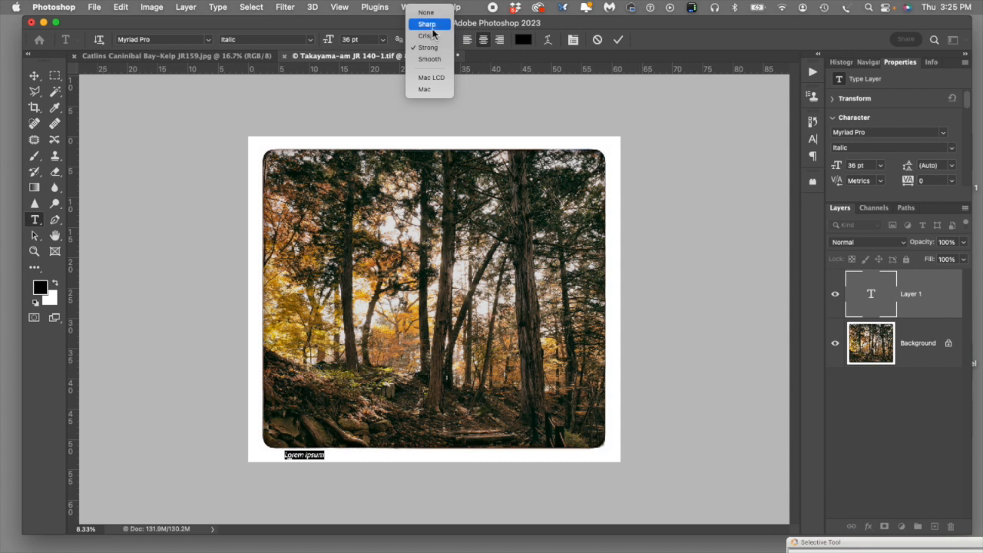
pyautogui.click(427, 24)
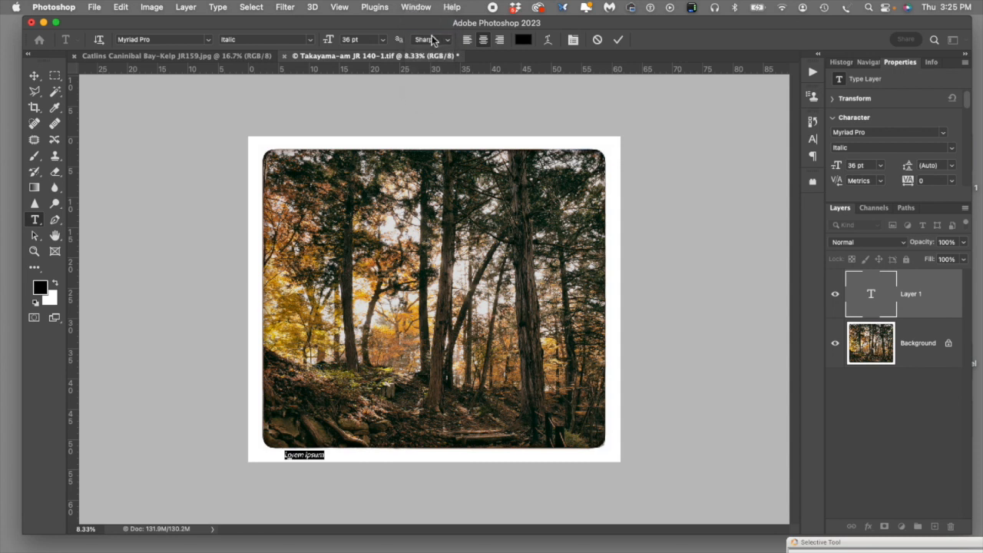
# Step: Replace the placeholder caption with "Takayama 0 Japan" and commit the text
pyautogui.click(325, 456)
pyautogui.press('super+plus')
pyautogui.press('super+minus')
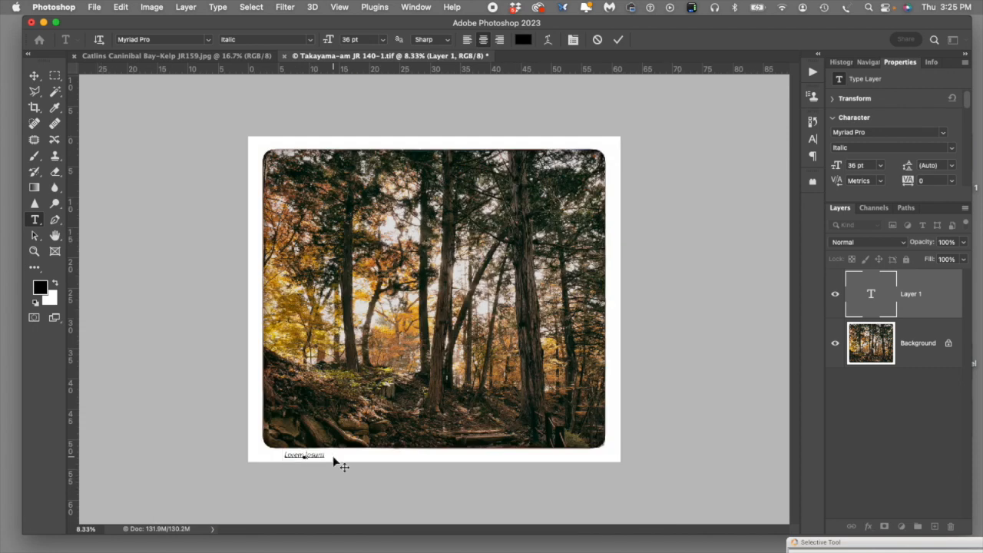
pyautogui.moveTo(327, 456); pyautogui.dragTo(263, 456)
pyautogui.press('BackSpace')
pyautogui.write('Takayama @ Japan')
pyautogui.moveTo(367, 459); pyautogui.dragTo(372, 458)
pyautogui.click(926, 302)
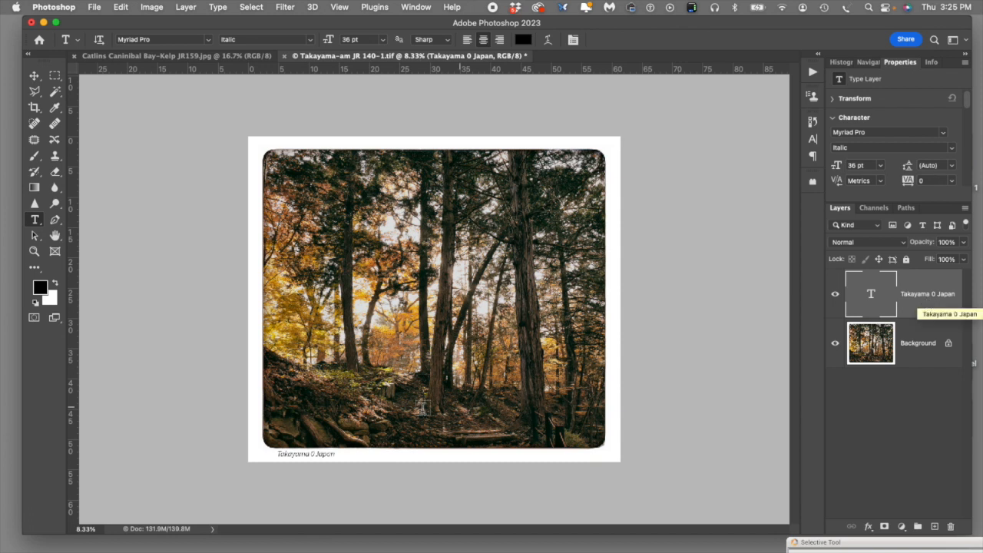
# Step: Remove the 0 from the caption so that it reads "Takayama Japan"
pyautogui.doubleClick(313, 455)
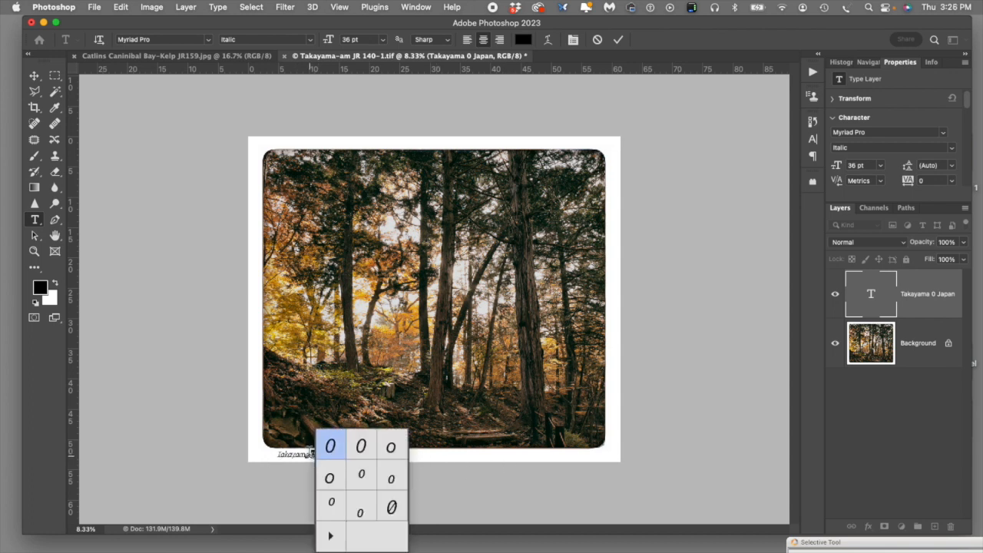
pyautogui.click(500, 454)
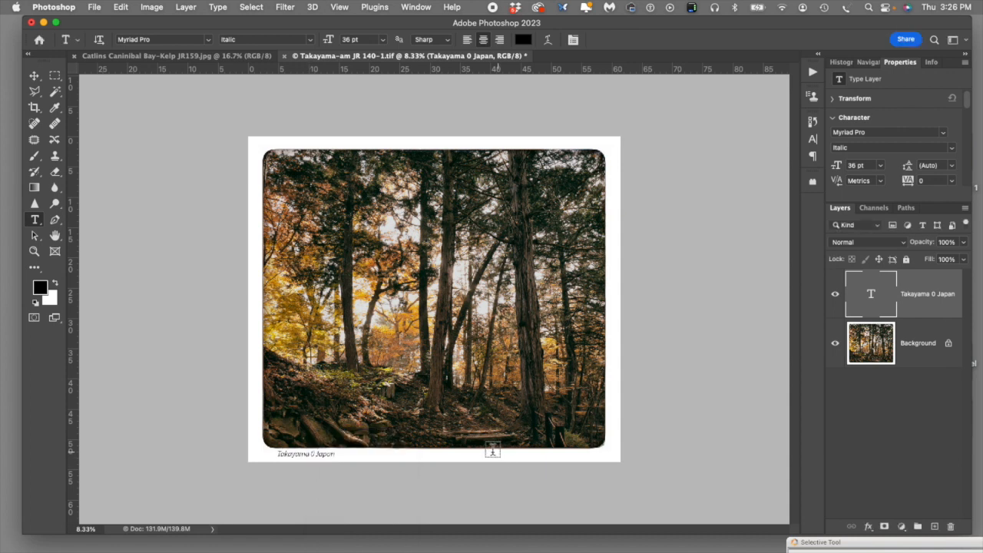
pyautogui.click(316, 456)
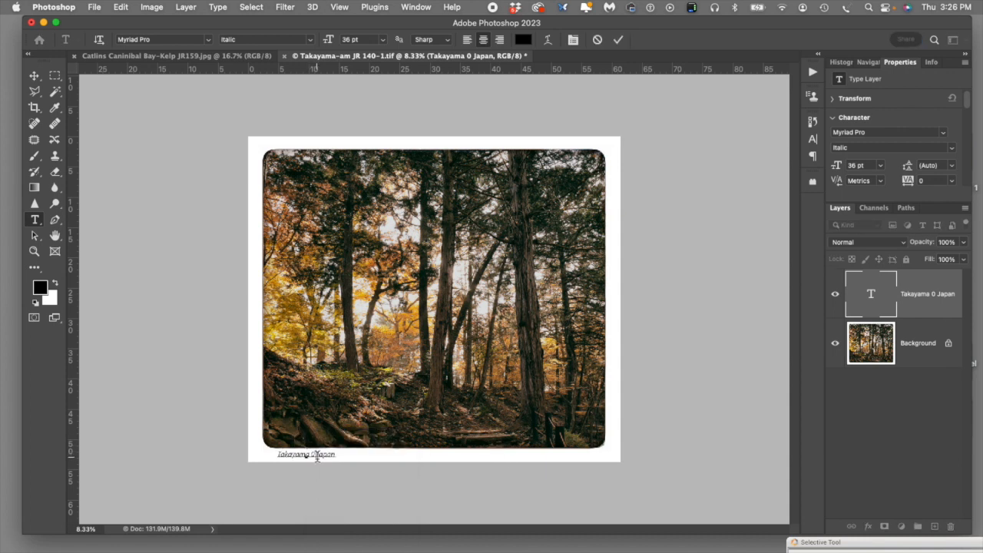
pyautogui.press('BackSpace')
pyautogui.moveTo(364, 461); pyautogui.dragTo(362, 461)
pyautogui.write(',')
pyautogui.click(930, 306)
# Step: Lower the caption layer's opacity to 58%
pyautogui.click(963, 241)
pyautogui.moveTo(963, 257); pyautogui.dragTo(937, 266)
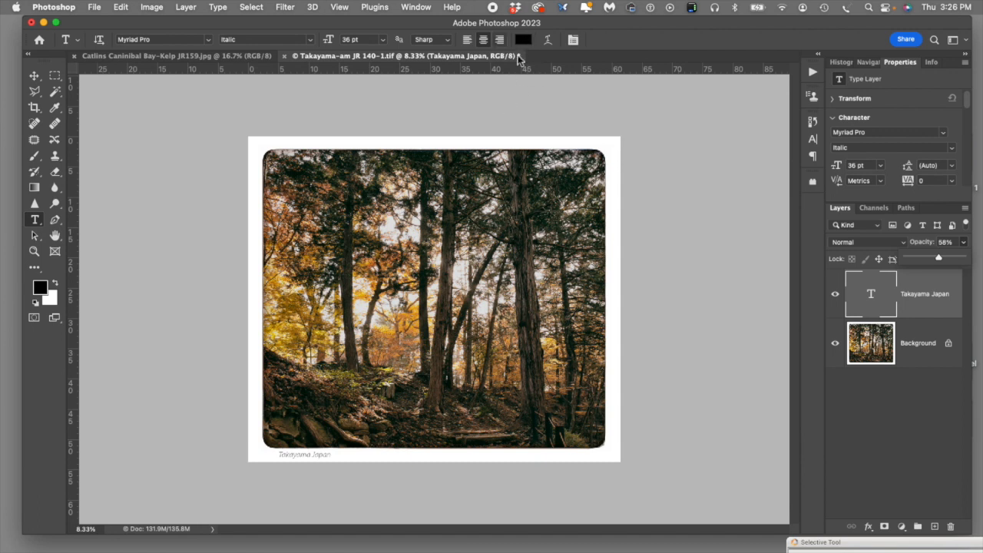
# Step: Set the caption's text colour to near-black 040404 and its layer opacity to 72%
pyautogui.click(523, 41)
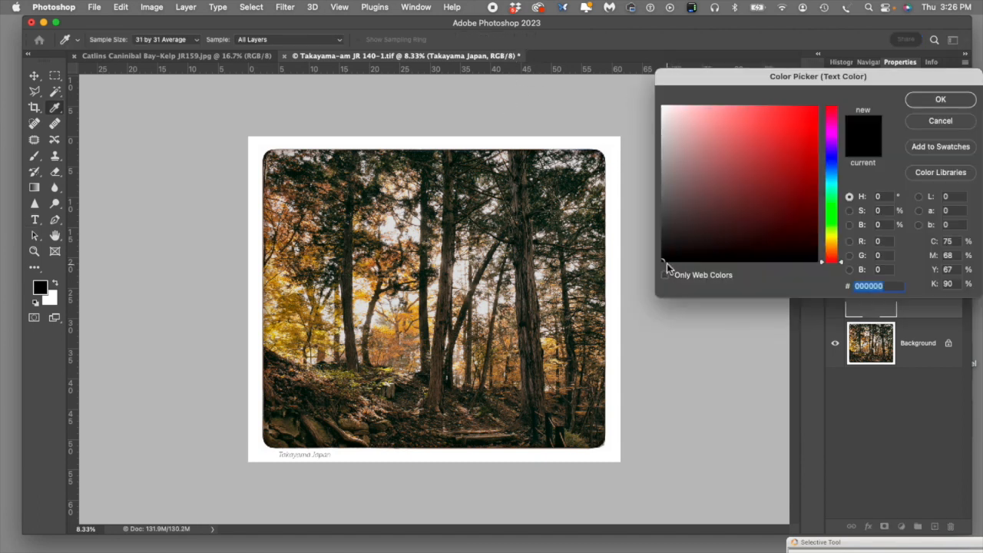
pyautogui.click(669, 183)
pyautogui.click(665, 204)
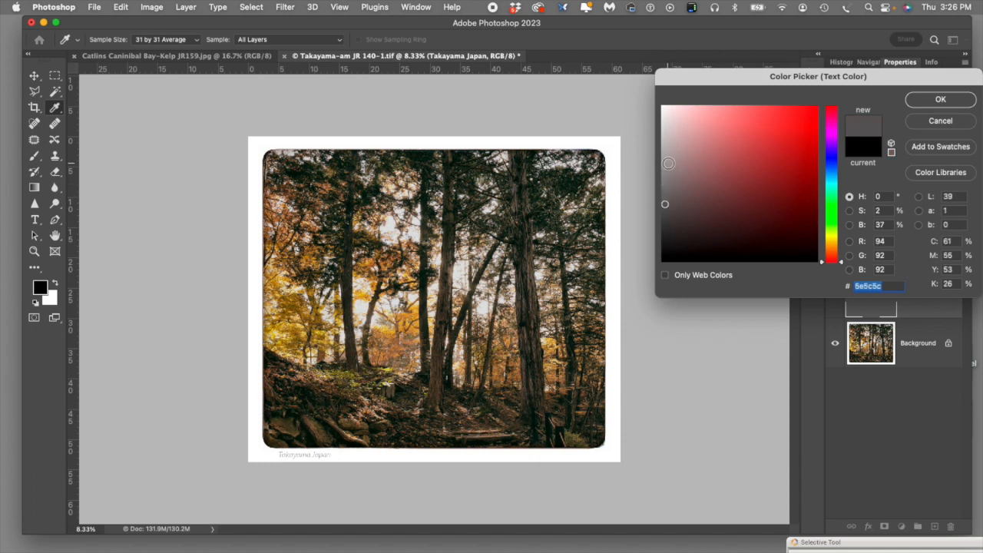
pyautogui.click(664, 259)
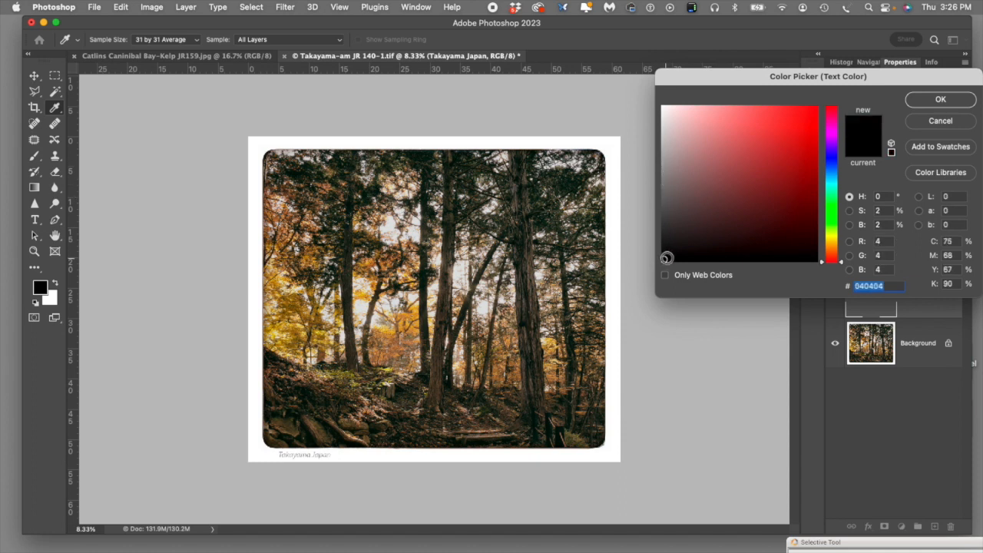
pyautogui.click(938, 106)
pyautogui.click(963, 242)
pyautogui.moveTo(928, 255)
pyautogui.mouseDown()
pyautogui.moveTo(960, 258)
pyautogui.moveTo(920, 259)
pyautogui.moveTo(941, 262)
pyautogui.mouseUp()
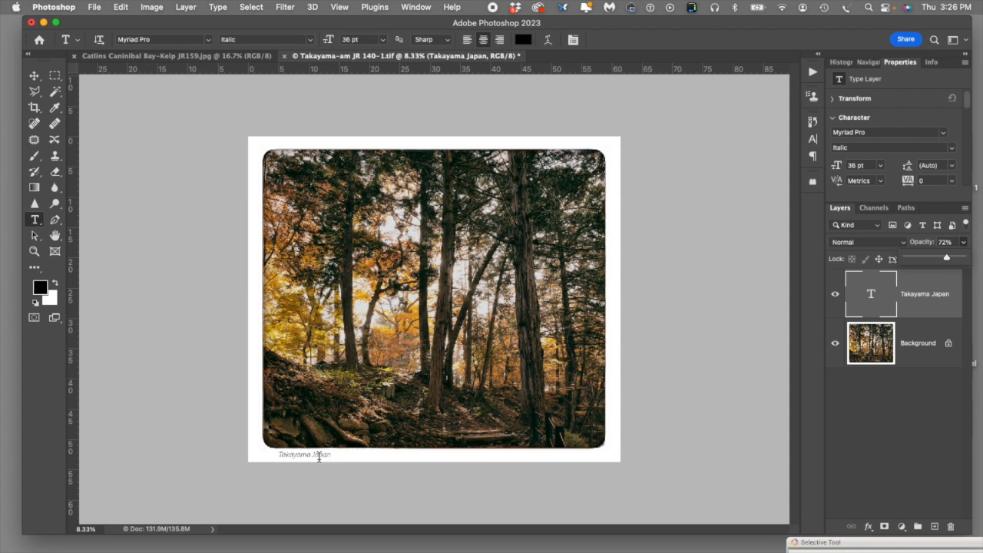
# Step: Set the "Takayama Japan" caption's font size to 48 pt and shift it slightly right within the lower white border
pyautogui.click(318, 457)
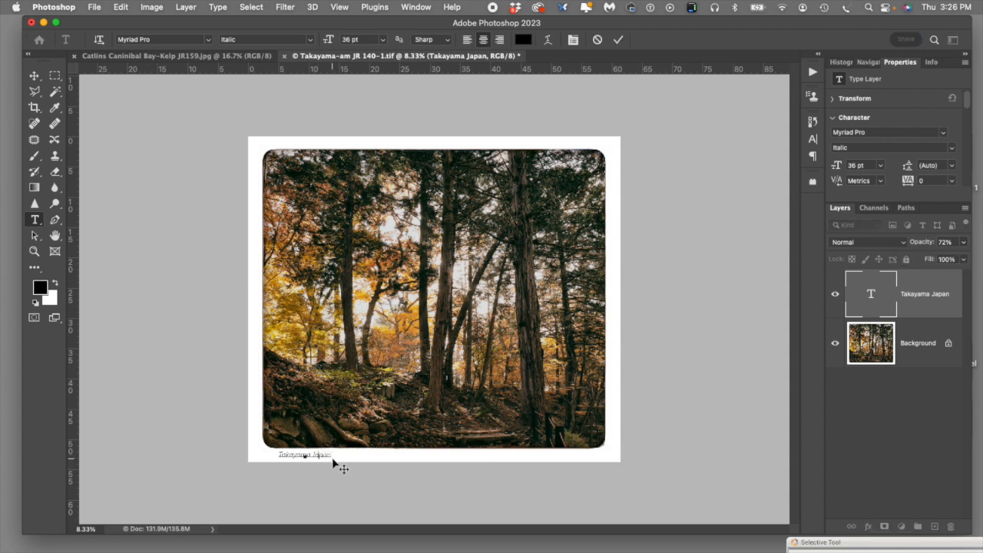
pyautogui.moveTo(330, 455); pyautogui.dragTo(210, 443)
pyautogui.click(382, 39)
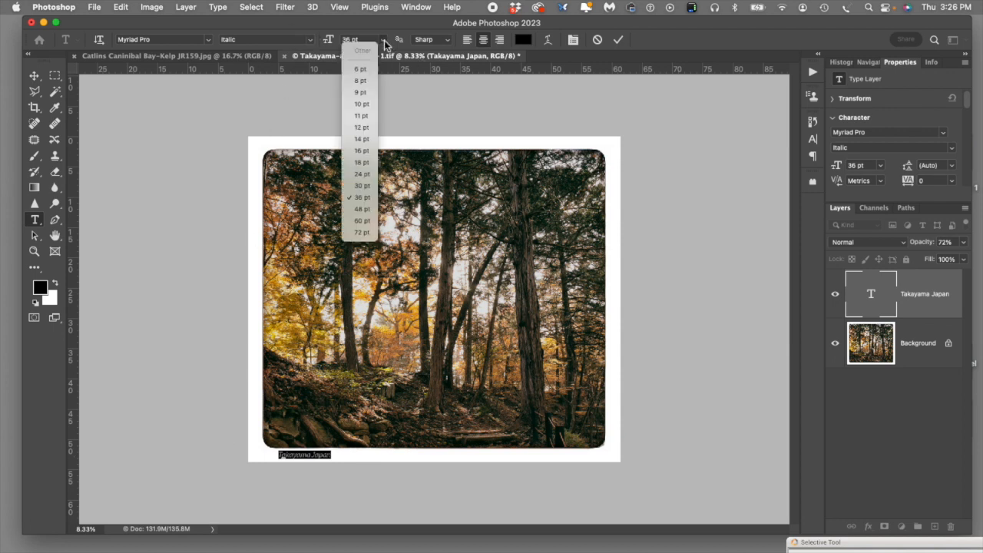
pyautogui.click(365, 214)
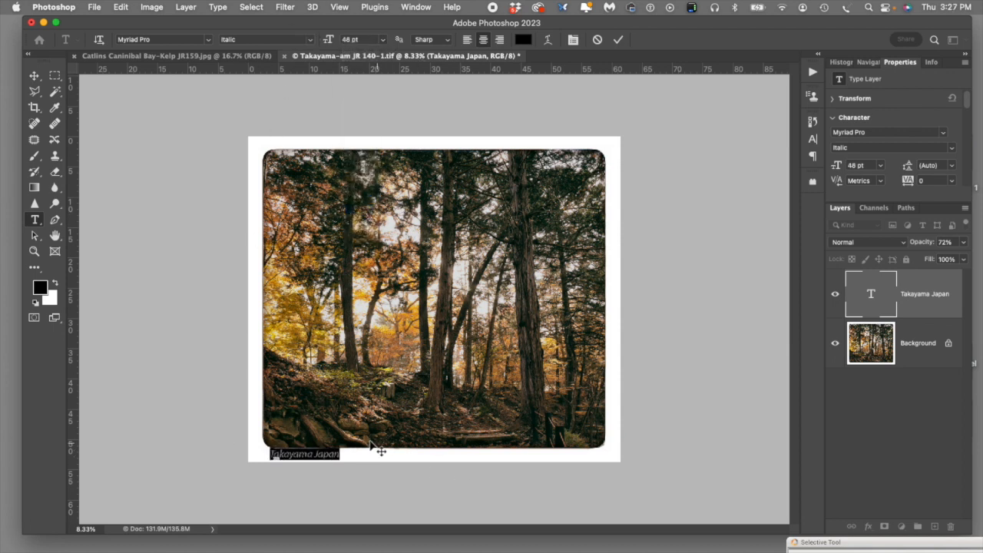
pyautogui.click(34, 77)
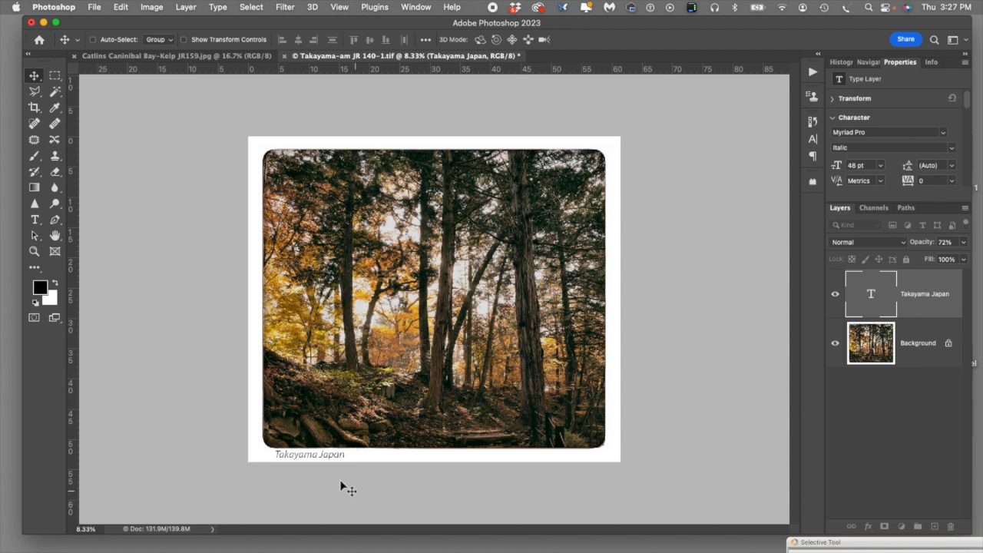
pyautogui.moveTo(345, 455)
pyautogui.mouseDown()
pyautogui.moveTo(359, 459)
pyautogui.moveTo(352, 455)
pyautogui.mouseUp()
# Step: Add a copyright line with the photographer's name at the right end of the lower white border and commit the text
pyautogui.click(36, 221)
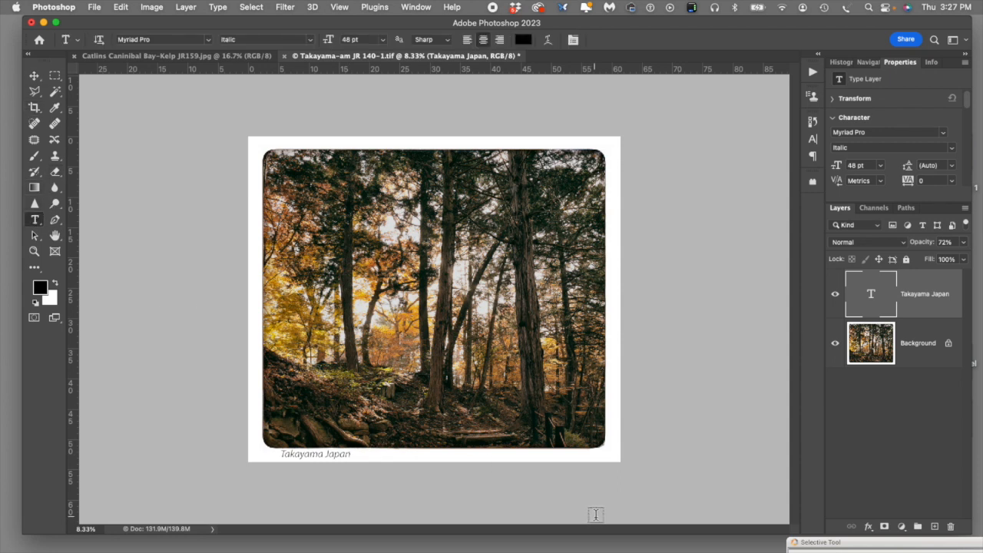
pyautogui.click(495, 457)
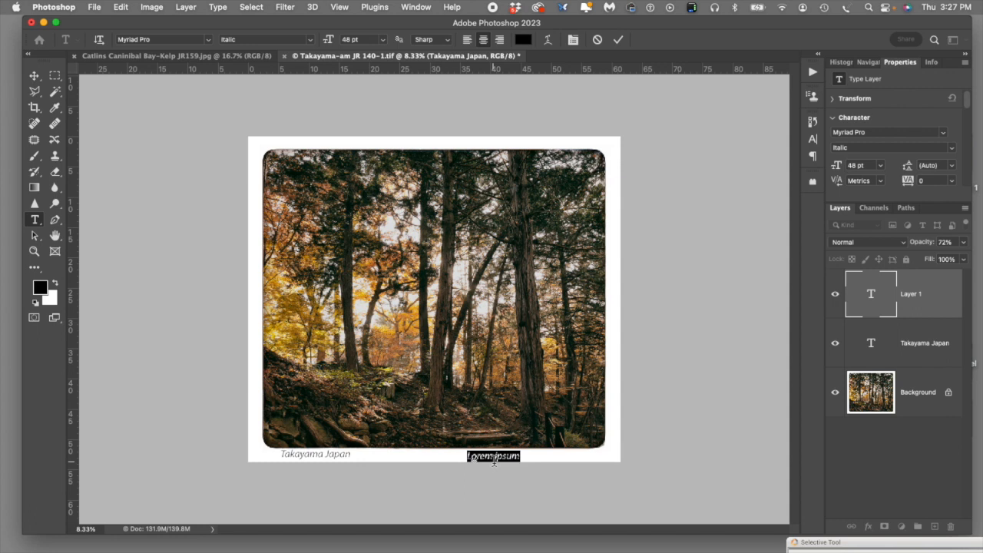
pyautogui.write('Ja')
pyautogui.write(' Jackie')
pyautogui.write(' Ranken')
pyautogui.moveTo(549, 457); pyautogui.dragTo(611, 457)
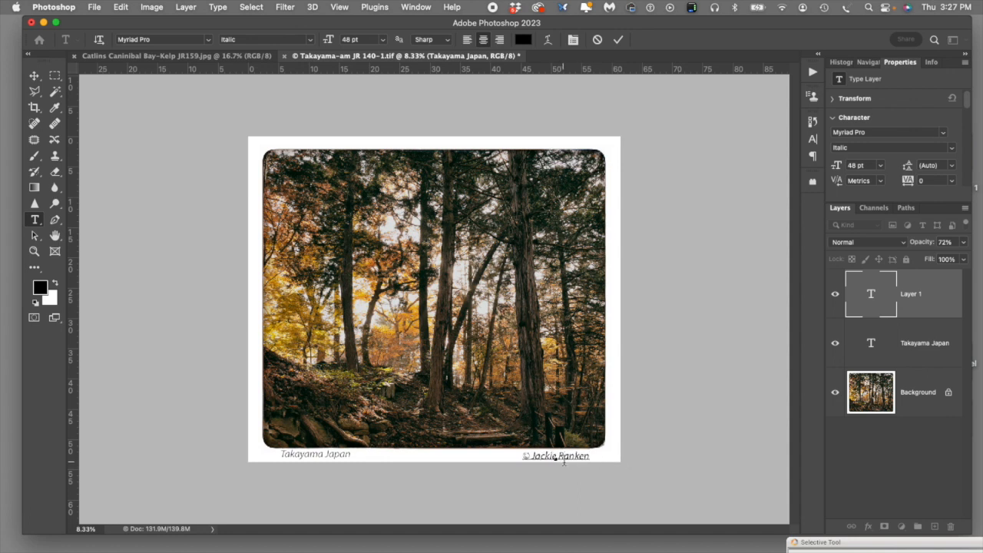
pyautogui.moveTo(572, 436)
pyautogui.mouseDown()
pyautogui.moveTo(560, 441)
pyautogui.moveTo(573, 438)
pyautogui.mouseUp()
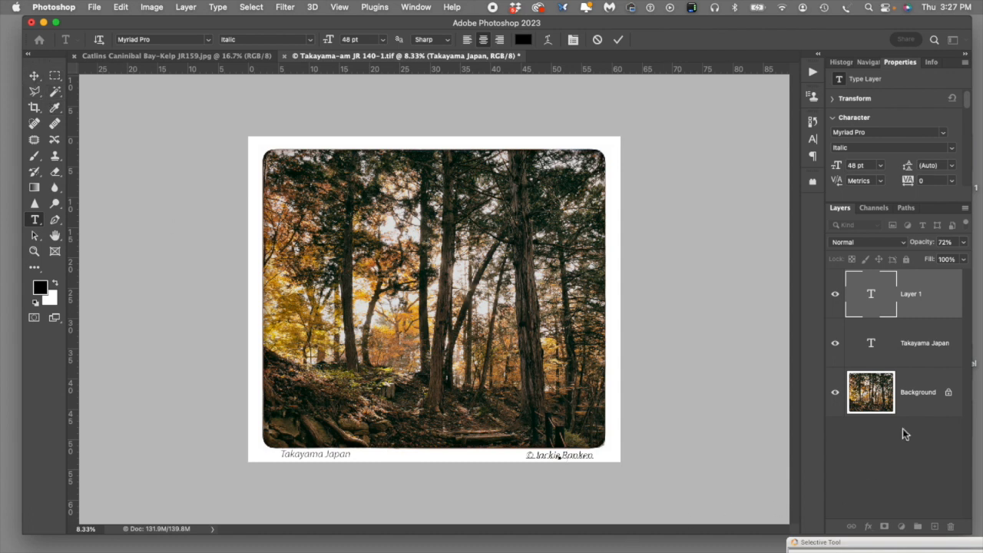
pyautogui.click(938, 308)
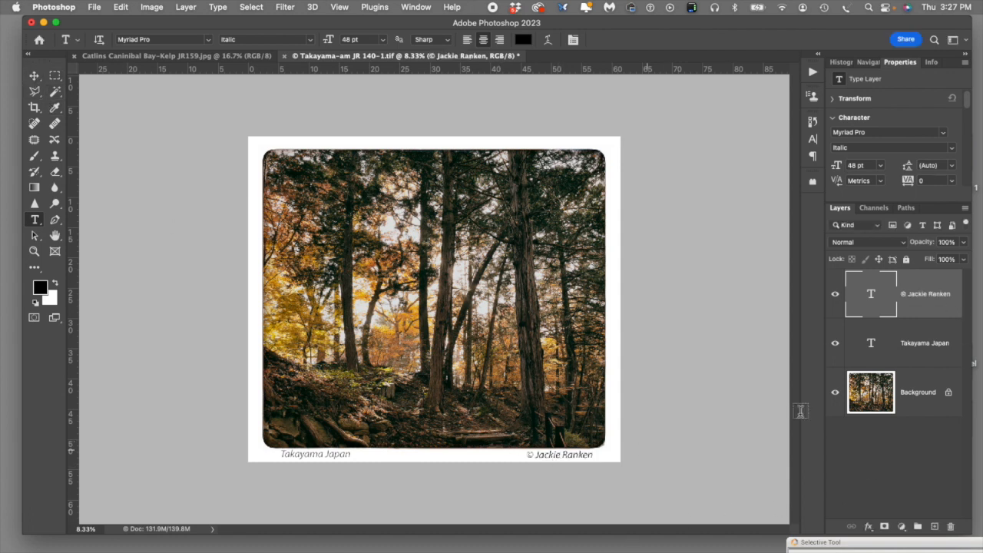
# Step: Lower the copyright text layer's opacity to 67% and nudge the text slightly left
pyautogui.click(963, 243)
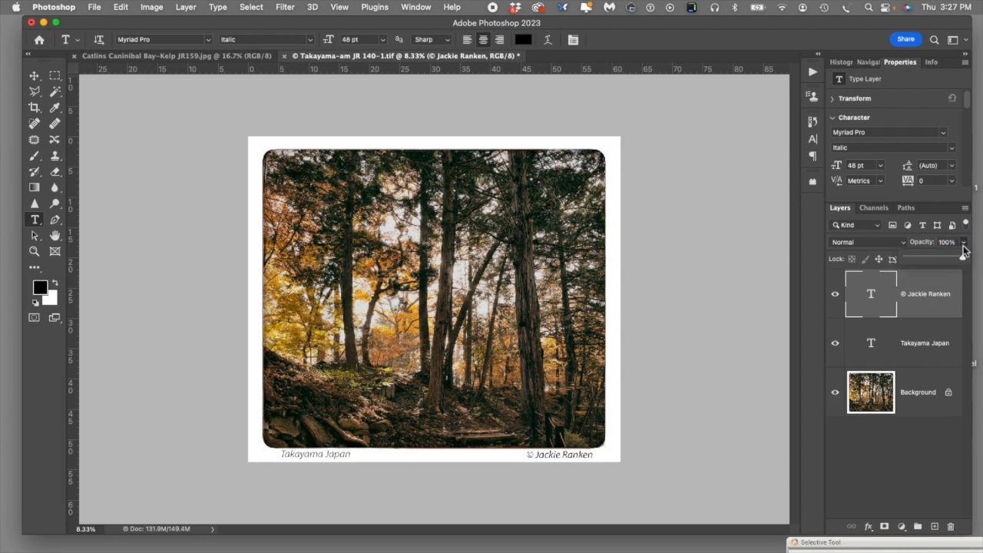
pyautogui.moveTo(963, 257); pyautogui.dragTo(949, 262)
pyautogui.click(554, 455)
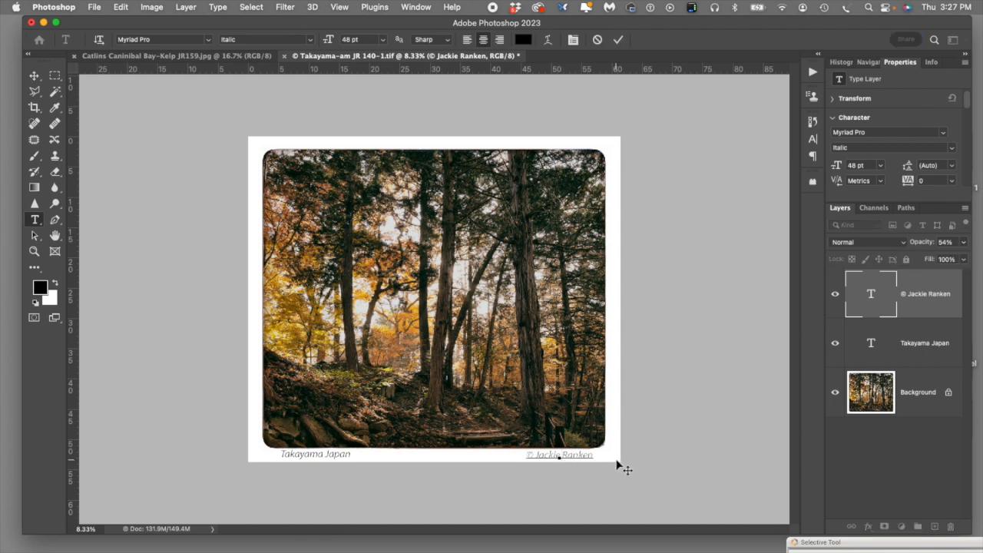
pyautogui.click(948, 260)
pyautogui.click(962, 243)
pyautogui.moveTo(938, 260); pyautogui.dragTo(944, 260)
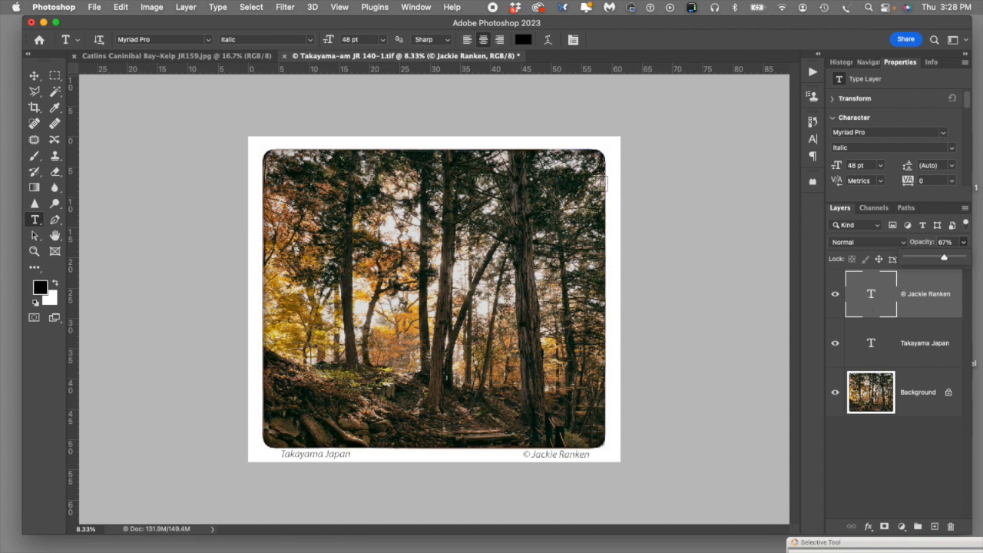
# Step: Flatten the image to merge both text layers into the background
pyautogui.click(152, 7)
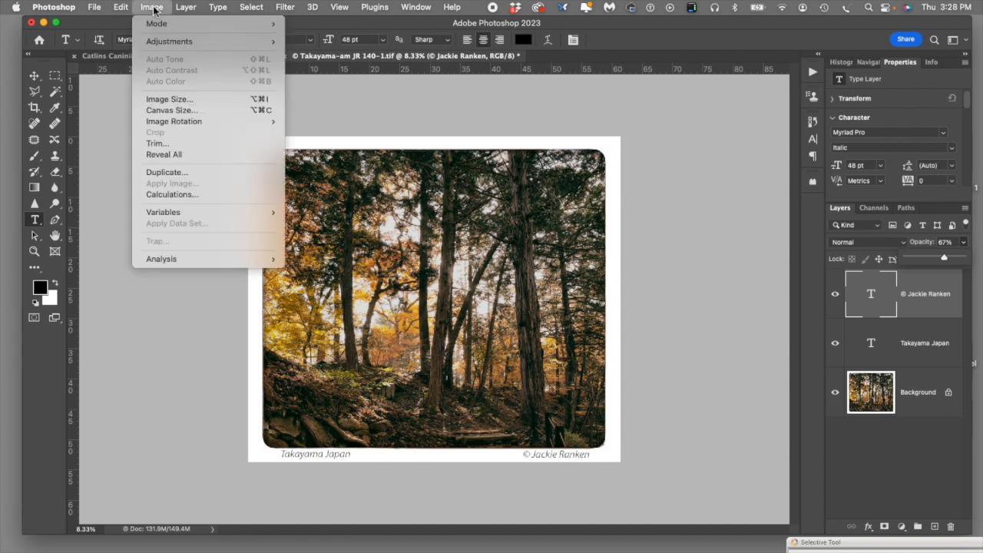
pyautogui.moveTo(188, 7)
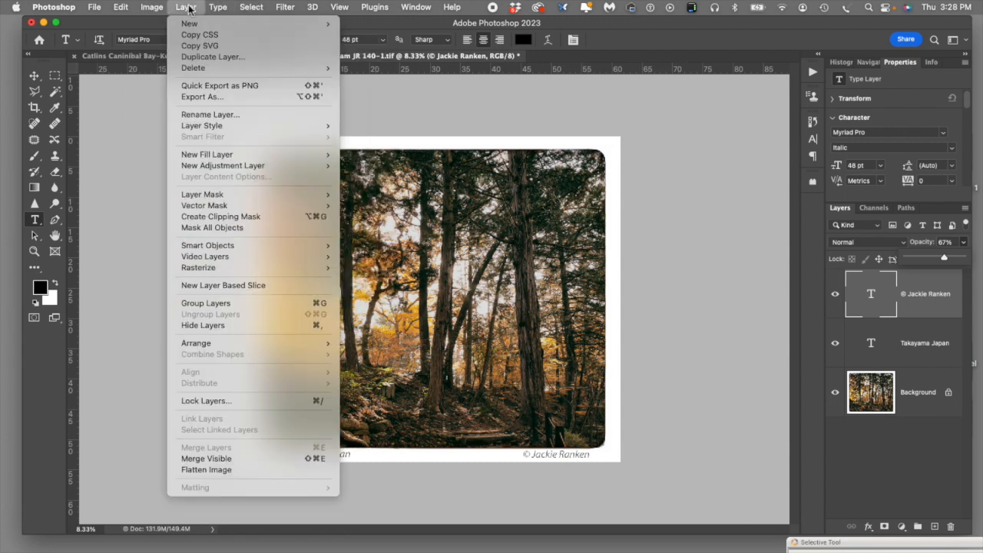
pyautogui.click(226, 469)
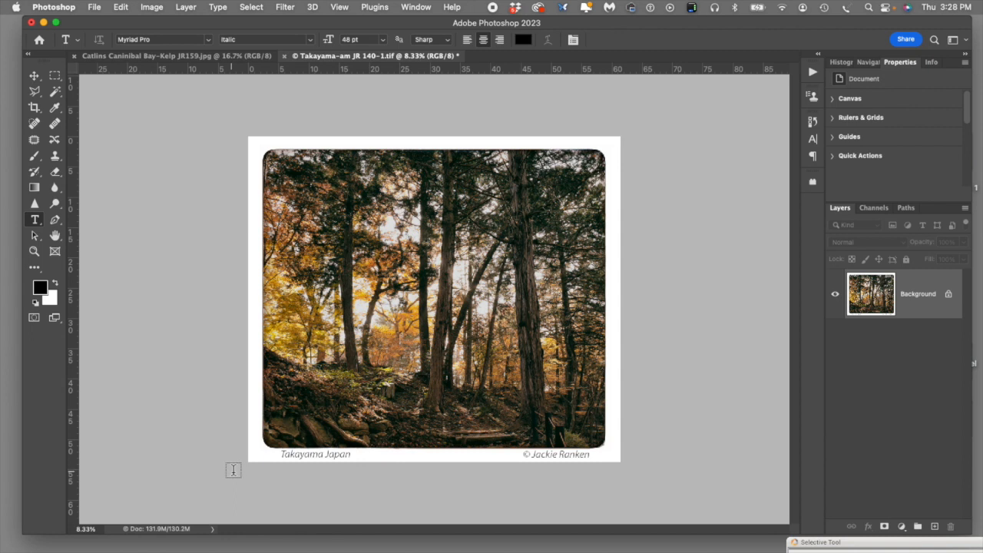
# Step: Preview the image against the Custom surround colour around the canvas, and restore the surround to Light Gray
pyautogui.rightClick(684, 302)
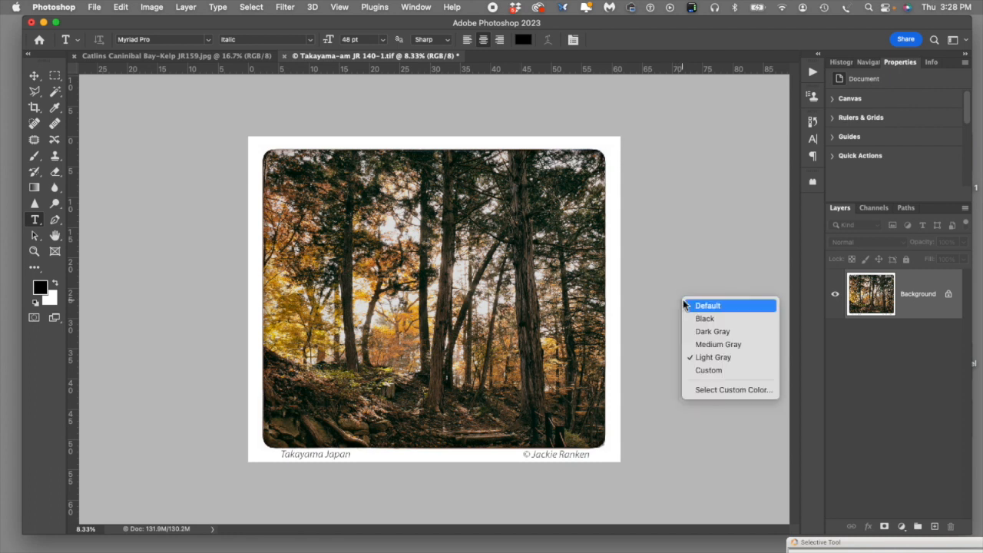
pyautogui.click(704, 371)
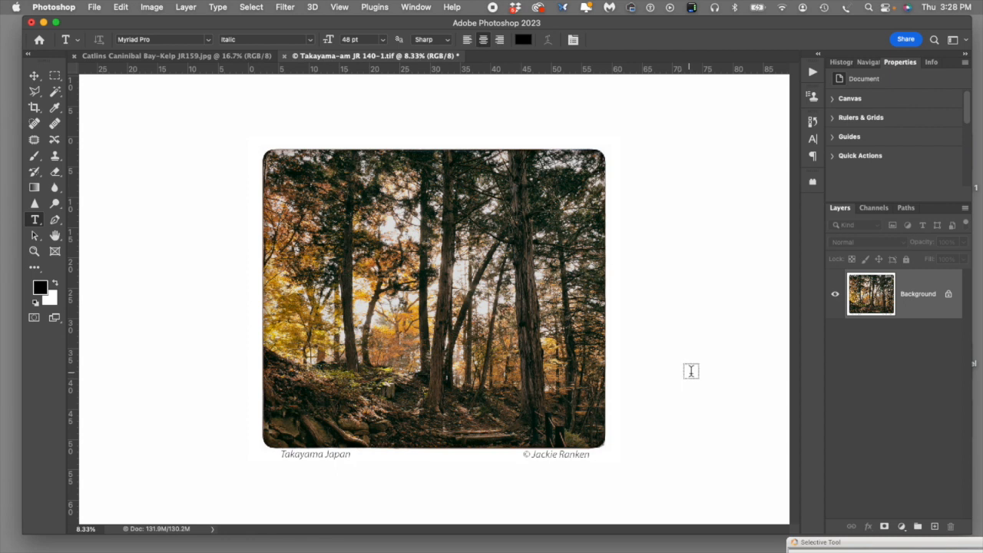
pyautogui.rightClick(691, 372)
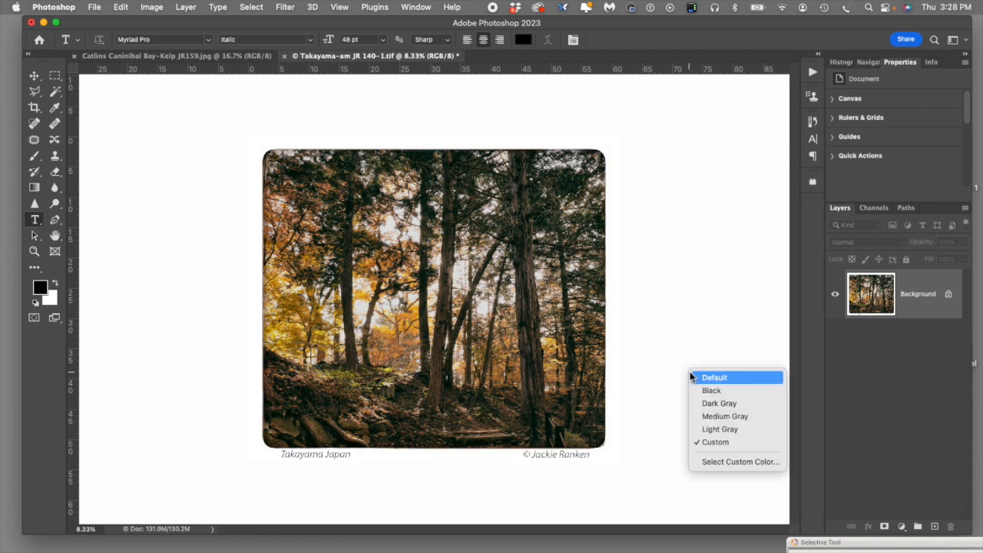
pyautogui.click(702, 429)
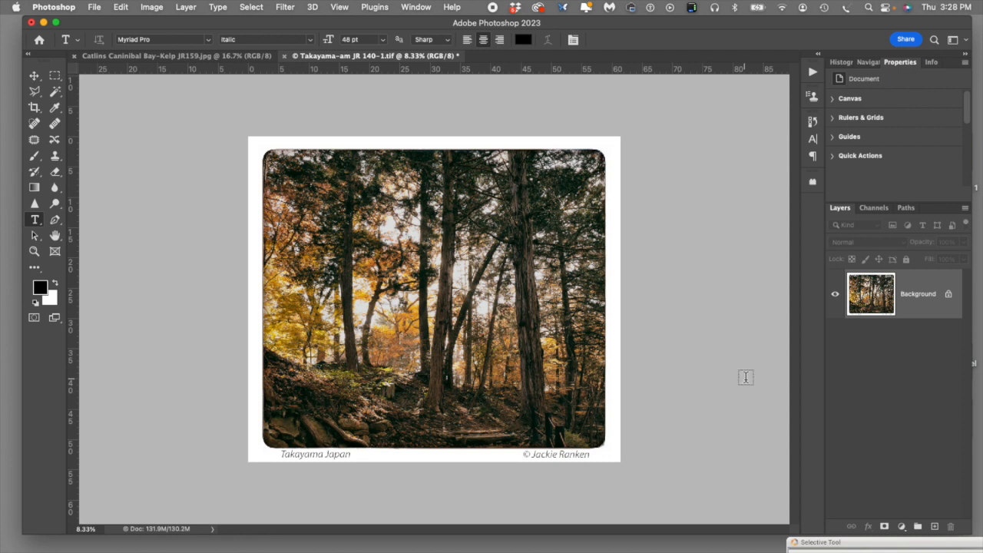
# Step: Duplicate the Background layer and extend the canvas by a relative 2 cm in width and height using white
pyautogui.press('super+j')
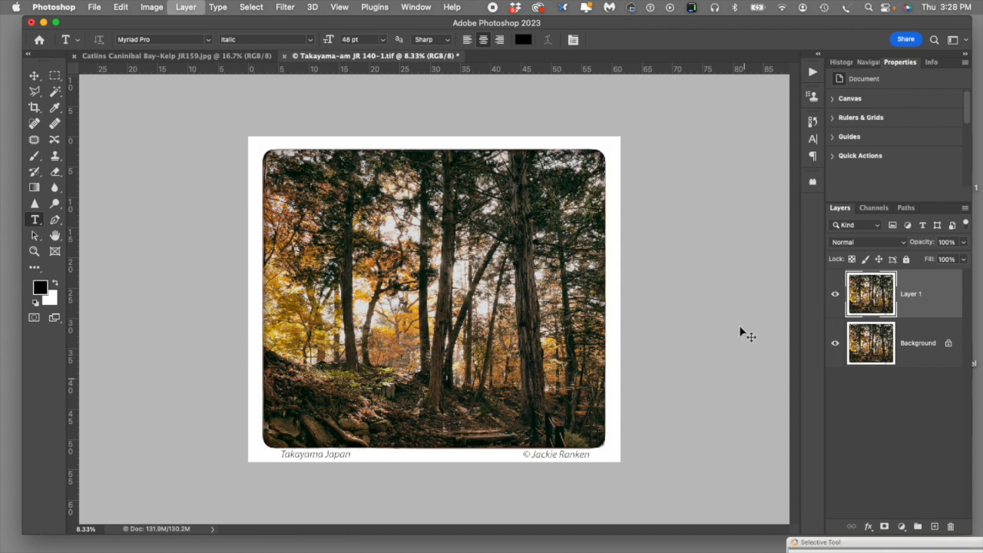
pyautogui.press('super+alt+c')
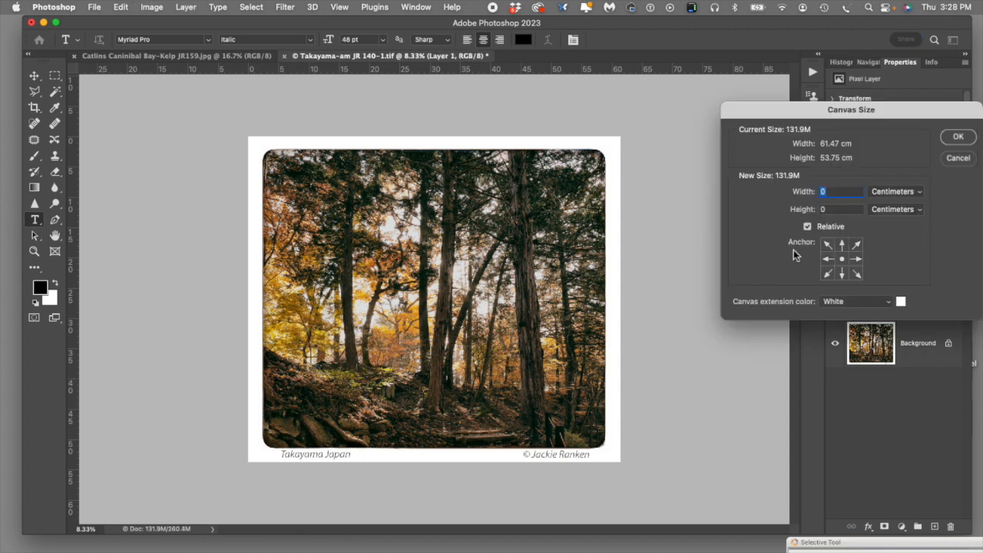
pyautogui.moveTo(798, 114); pyautogui.dragTo(725, 106)
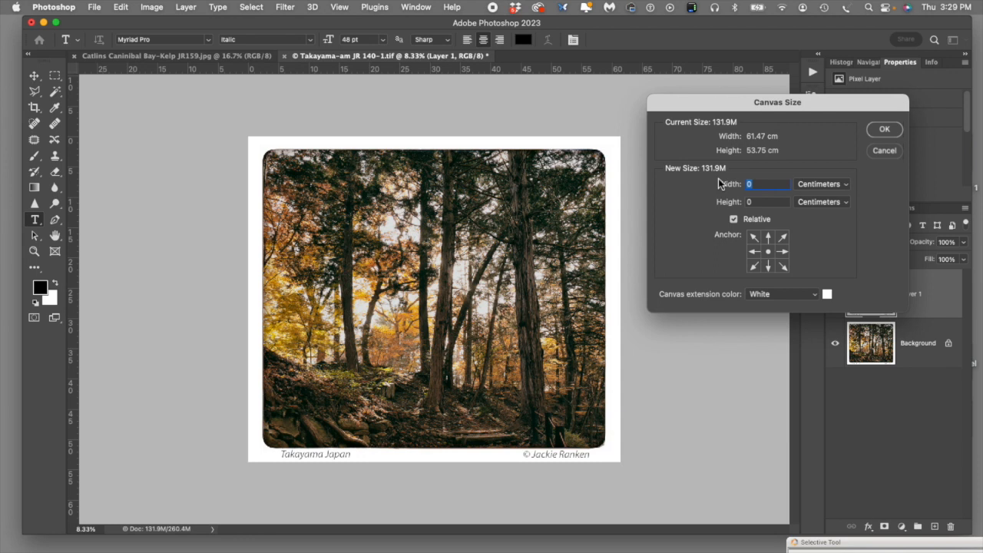
pyautogui.write('2')
pyautogui.press('Tab')
pyautogui.write('2')
pyautogui.click(816, 298)
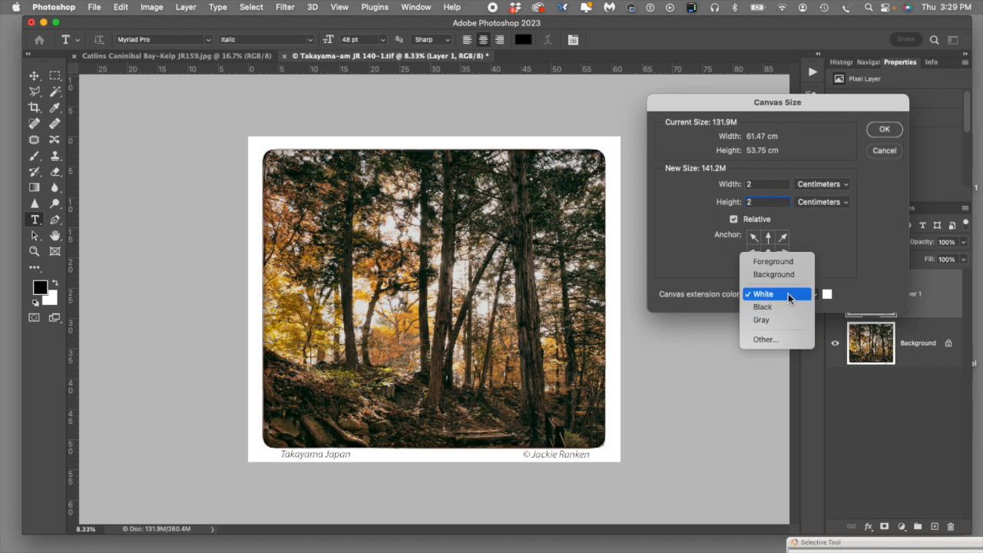
pyautogui.click(788, 294)
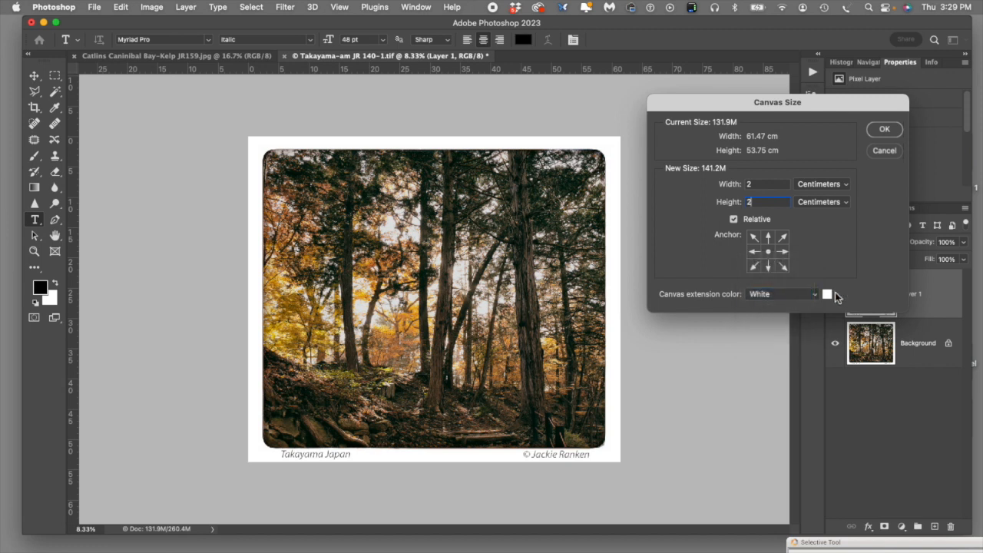
pyautogui.click(883, 129)
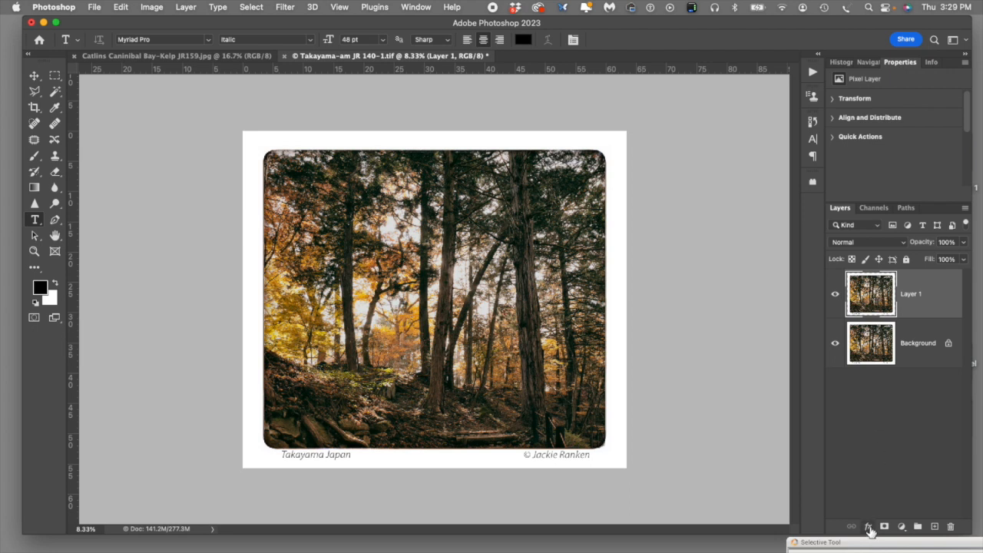
# Step: Apply a single drop shadow with the preset settings to the duplicated photo layer, with the two extra shadow entries switched off
pyautogui.click(868, 529)
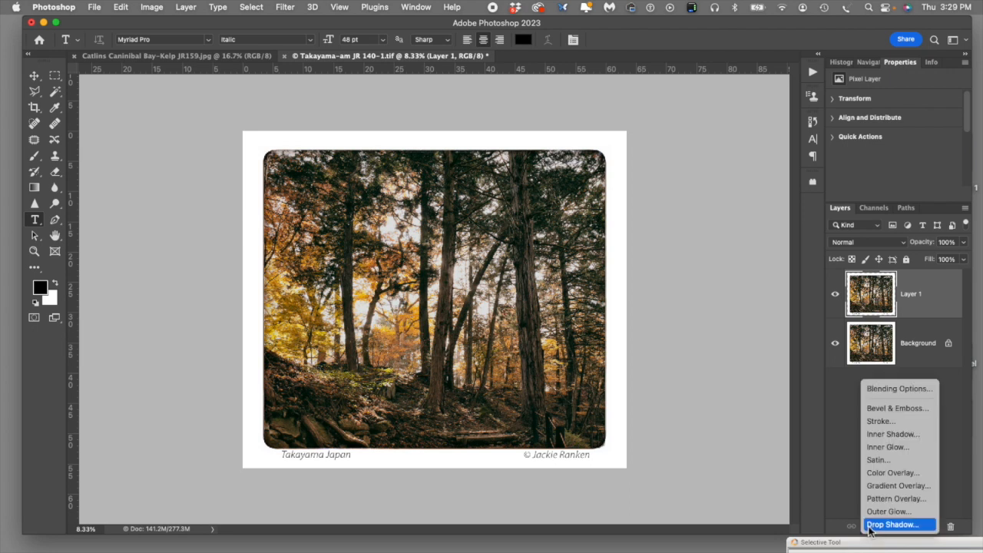
pyautogui.click(877, 526)
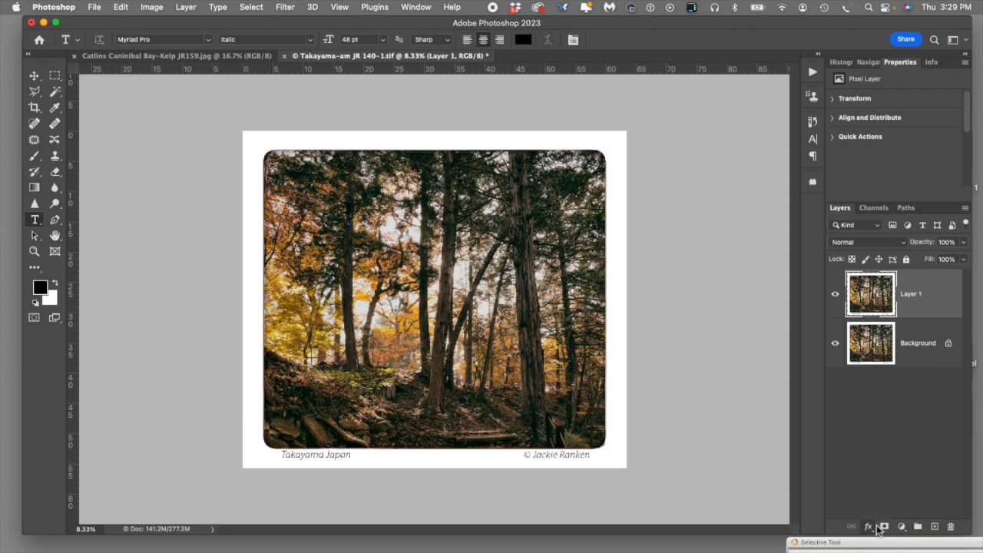
pyautogui.scroll(-2, 552, 301)
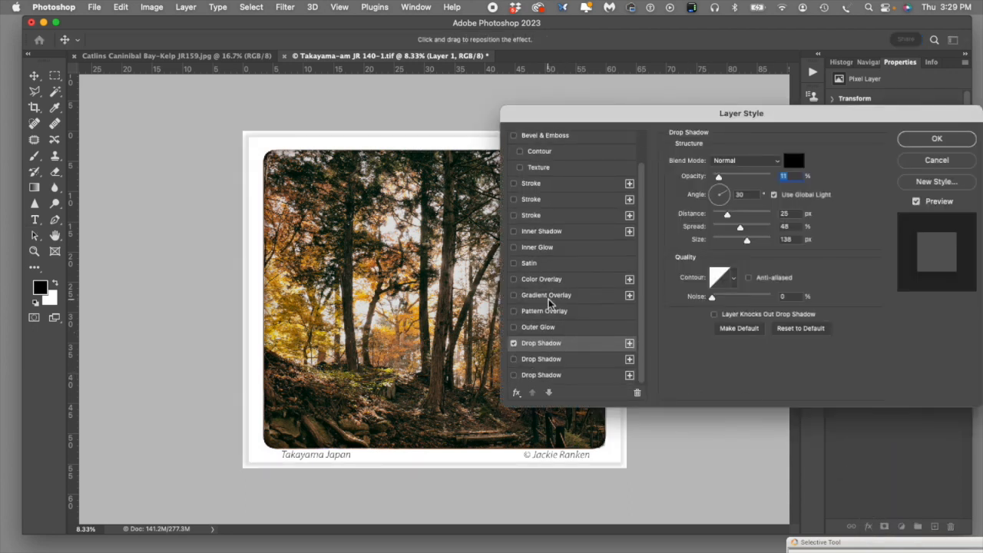
pyautogui.click(513, 358)
pyautogui.click(513, 375)
pyautogui.click(513, 359)
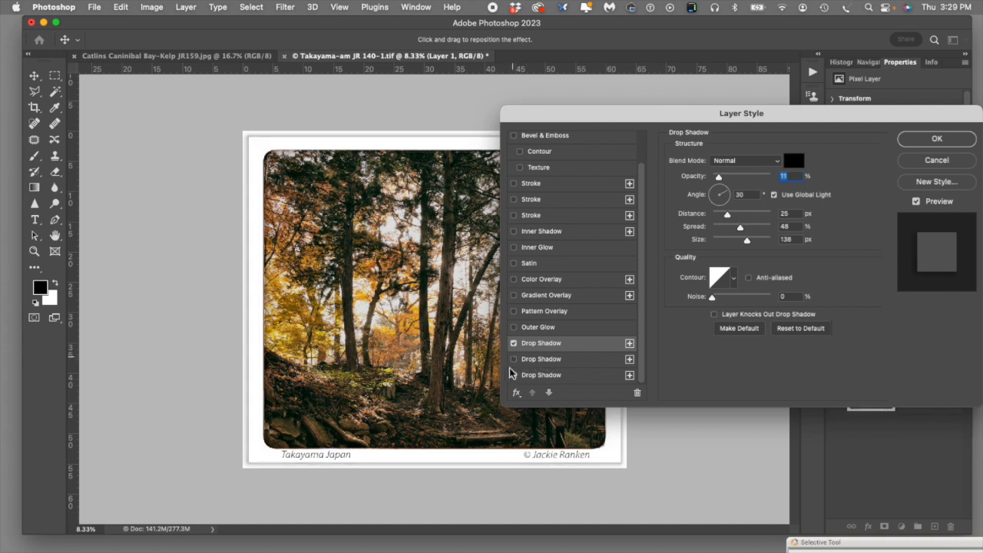
pyautogui.click(514, 376)
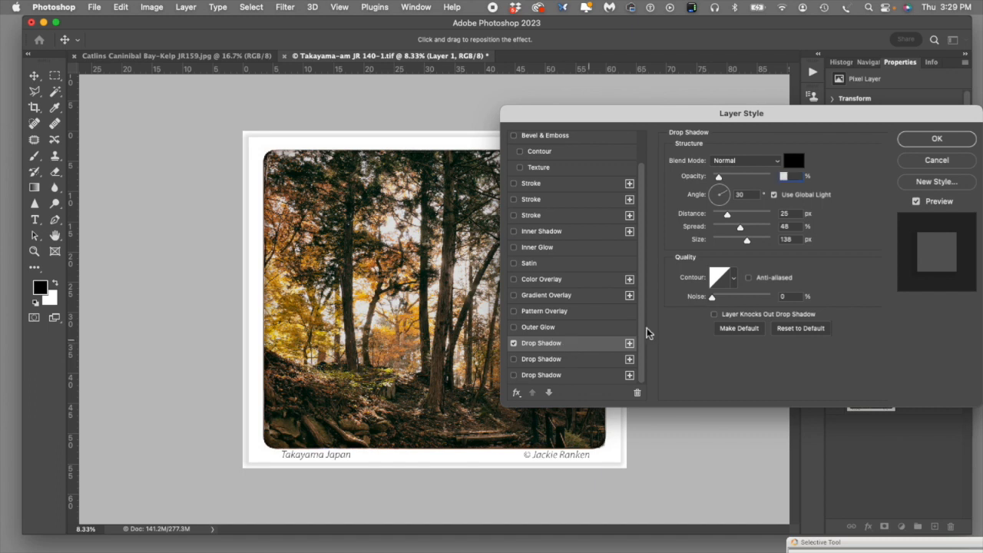
pyautogui.click(936, 139)
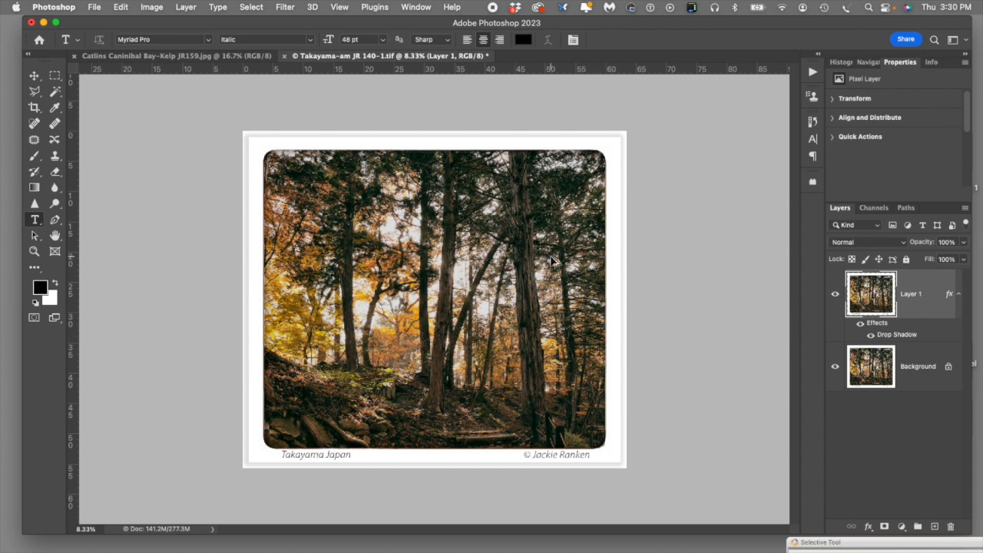
# Step: Extend the canvas by a further 2 cm in width and height using white, outside the shadowed border
pyautogui.press('super+alt+c')
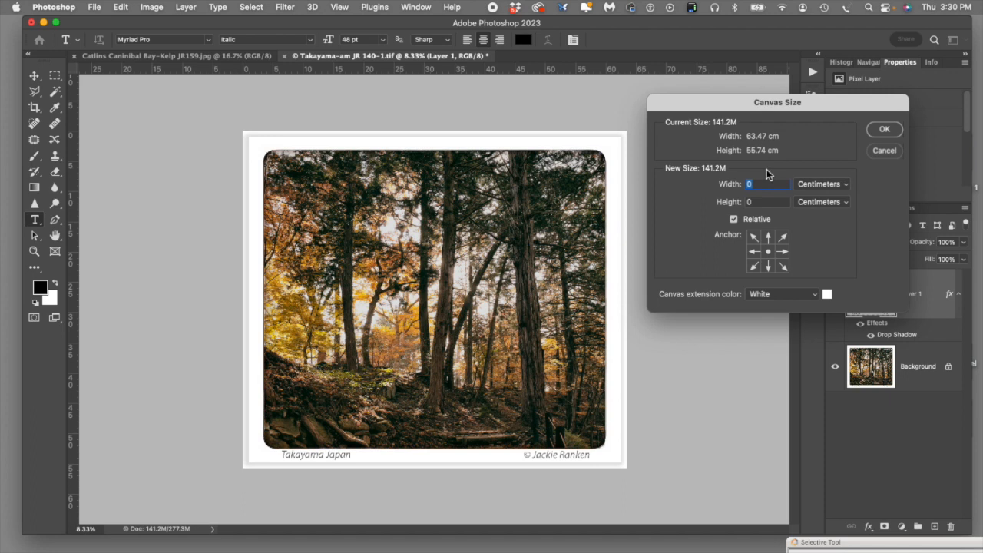
pyautogui.write('2')
pyautogui.press('Tab')
pyautogui.write('2')
pyautogui.click(884, 128)
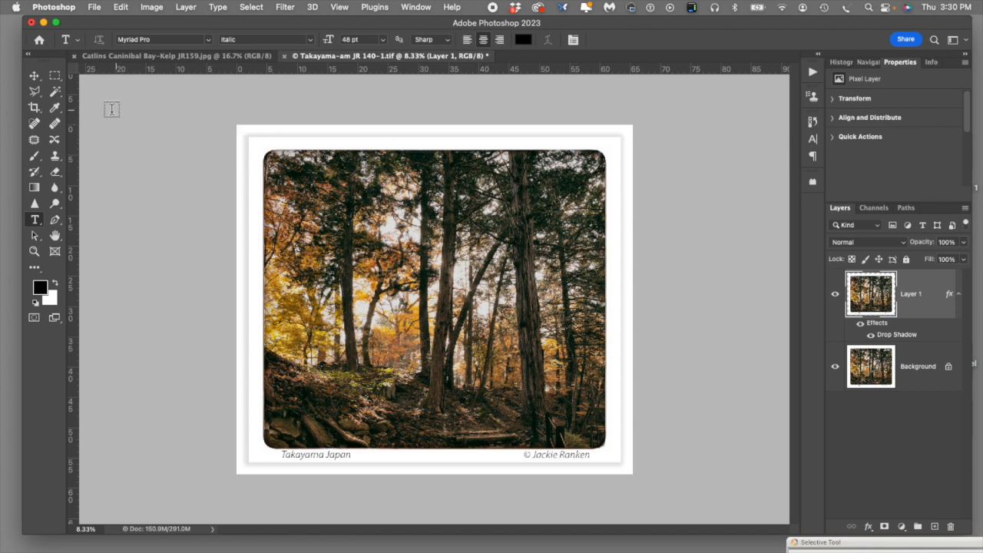
# Step: Expand the canvas slightly beyond all four edges with the Crop tool to widen the outer white margin
pyautogui.click(34, 108)
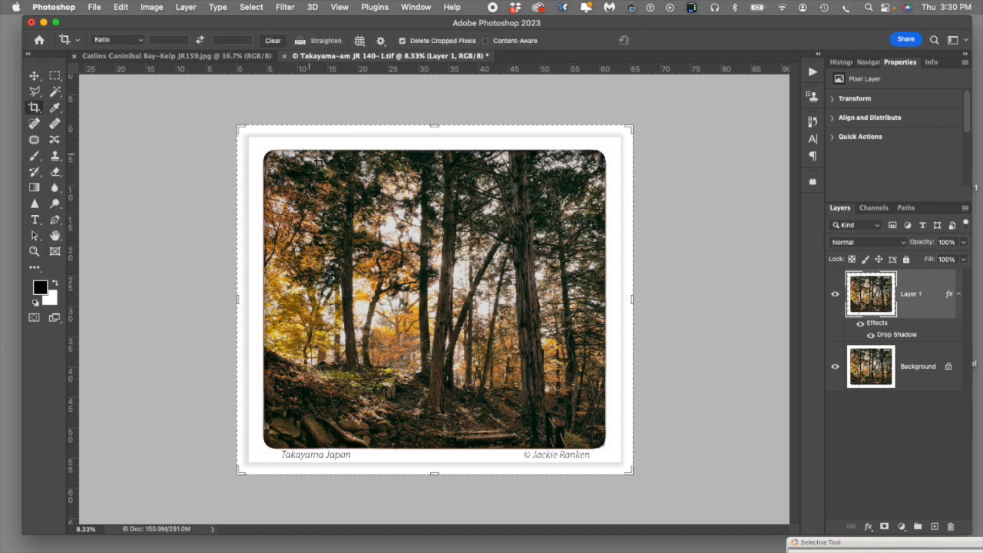
pyautogui.moveTo(240, 129); pyautogui.dragTo(228, 118)
pyautogui.moveTo(388, 298); pyautogui.dragTo(388, 291)
pyautogui.moveTo(232, 121); pyautogui.dragTo(235, 123)
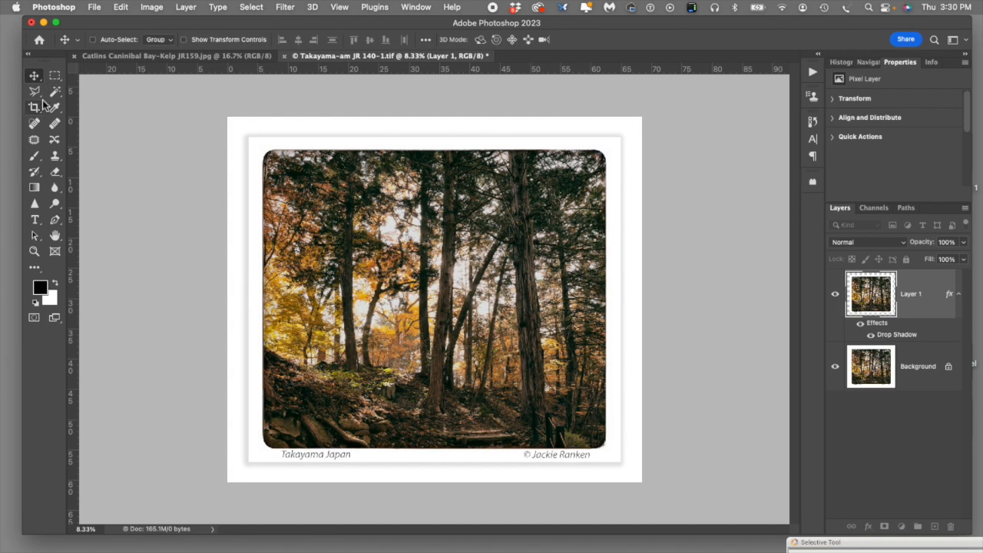
# Step: Undo the last crop that widened the outer white margin
pyautogui.press('super+z')
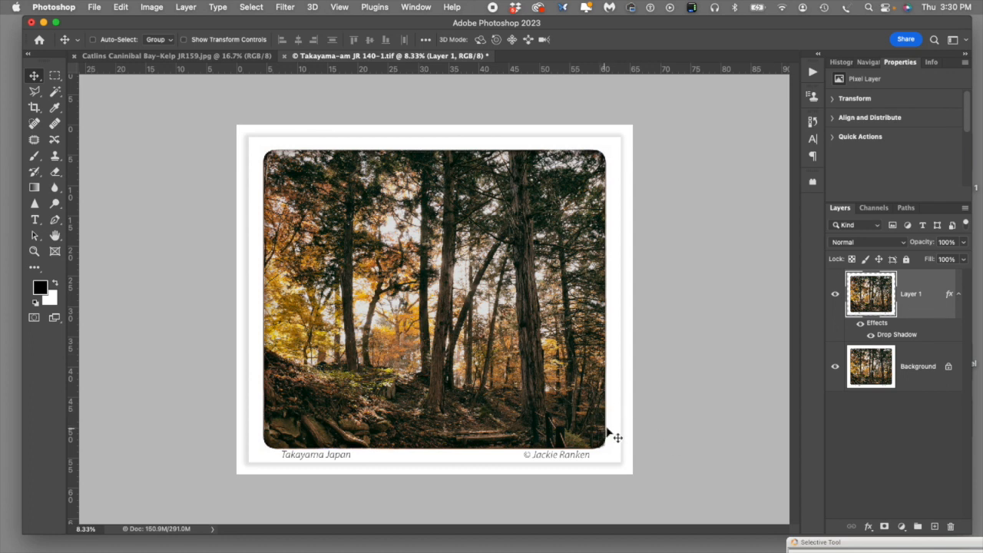
# Step: Adjust the upper photo layer's drop shadow to 10% opacity, a 113° angle and 19 px distance
pyautogui.doubleClick(882, 328)
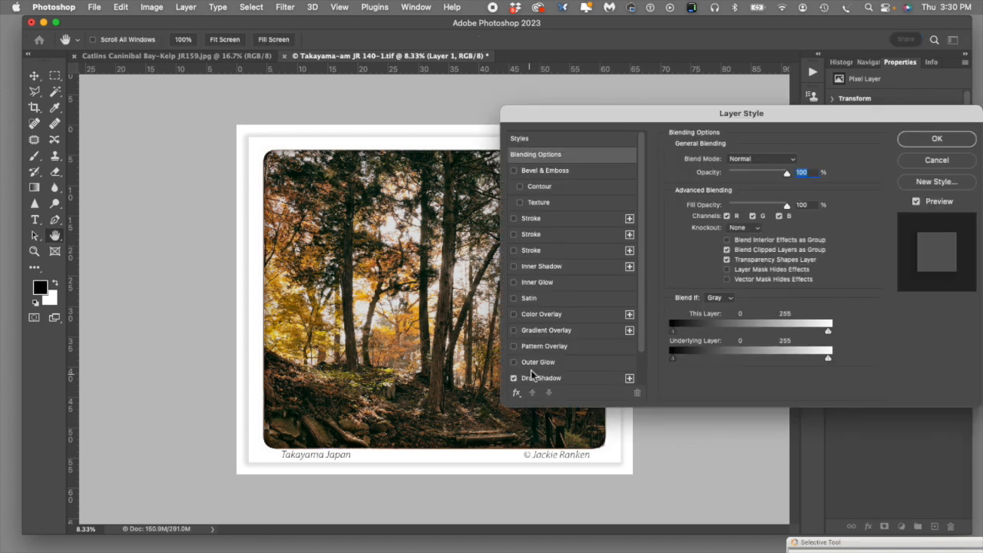
pyautogui.scroll(-2, 533, 374)
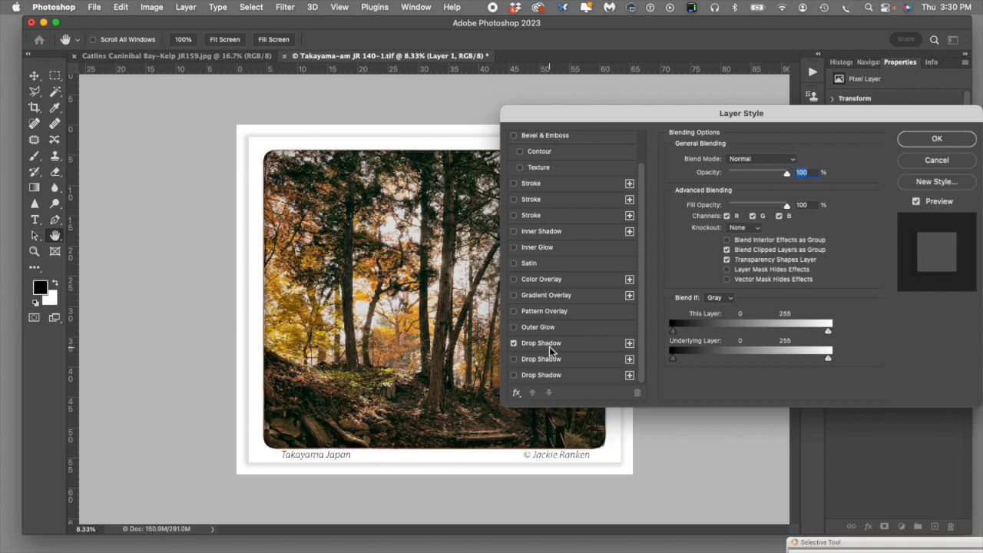
pyautogui.click(550, 347)
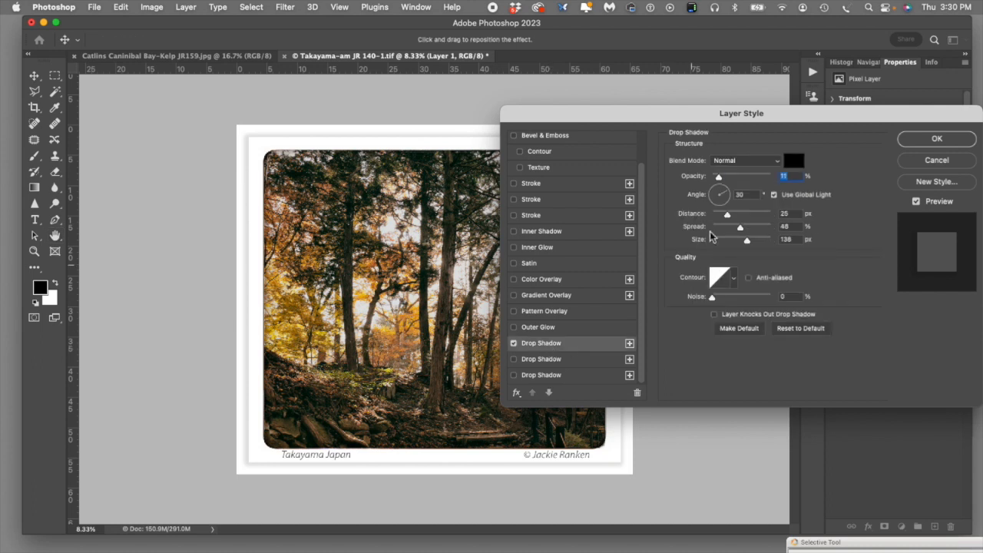
pyautogui.moveTo(723, 189); pyautogui.dragTo(729, 212)
pyautogui.click(715, 184)
pyautogui.moveTo(719, 179)
pyautogui.mouseDown()
pyautogui.moveTo(747, 180)
pyautogui.moveTo(721, 177)
pyautogui.mouseUp()
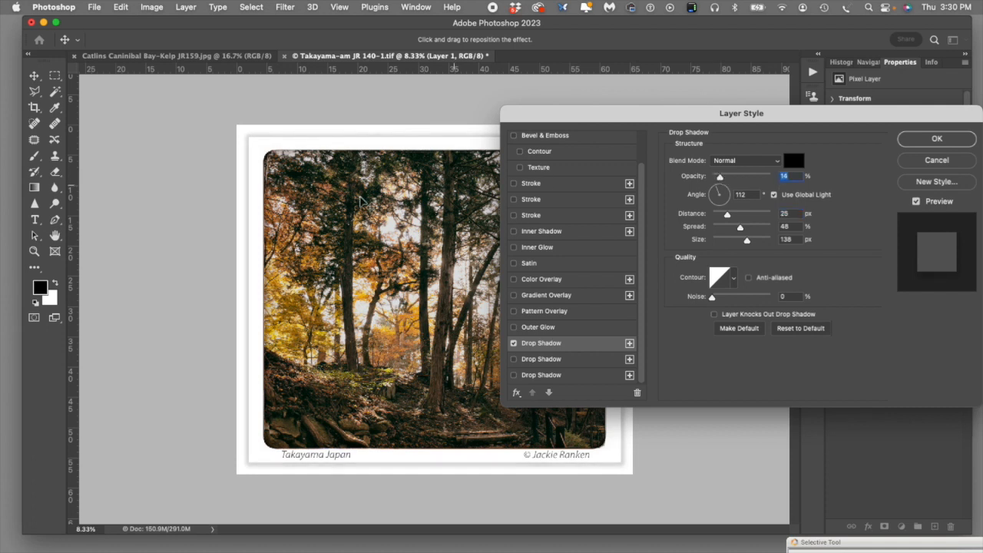
pyautogui.moveTo(366, 220); pyautogui.dragTo(383, 198)
pyautogui.moveTo(330, 221); pyautogui.dragTo(304, 221)
pyautogui.moveTo(720, 178); pyautogui.dragTo(718, 179)
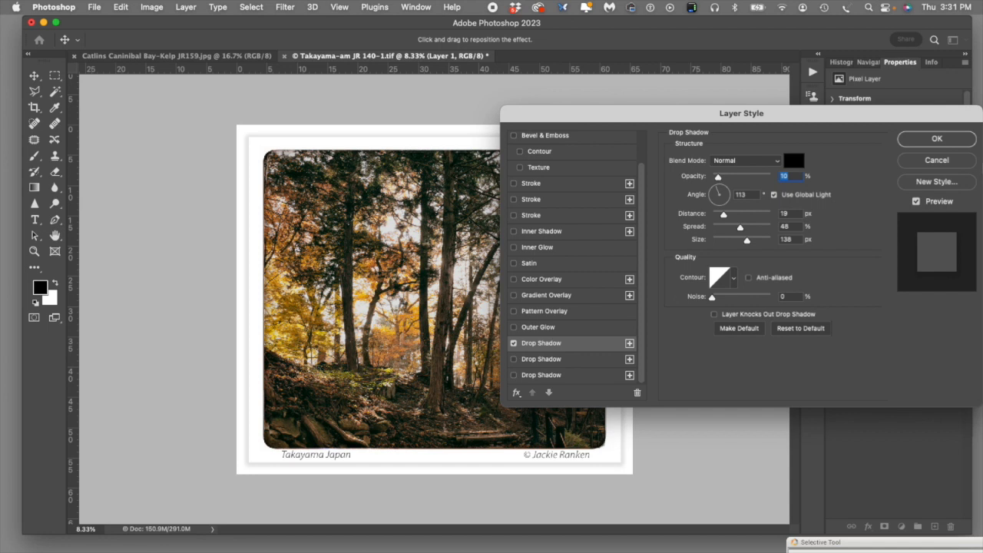
pyautogui.moveTo(836, 113); pyautogui.dragTo(907, 52)
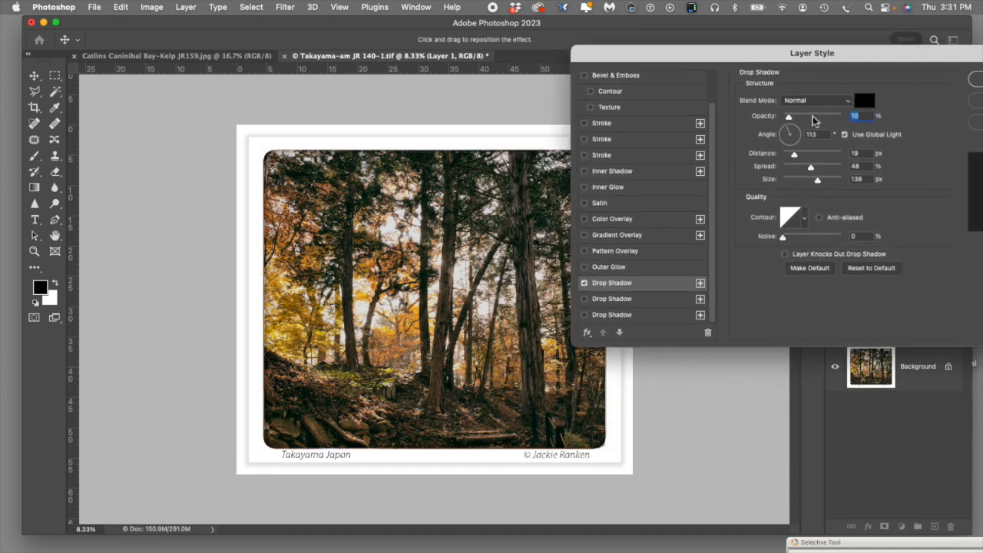
pyautogui.moveTo(768, 57); pyautogui.dragTo(628, 65)
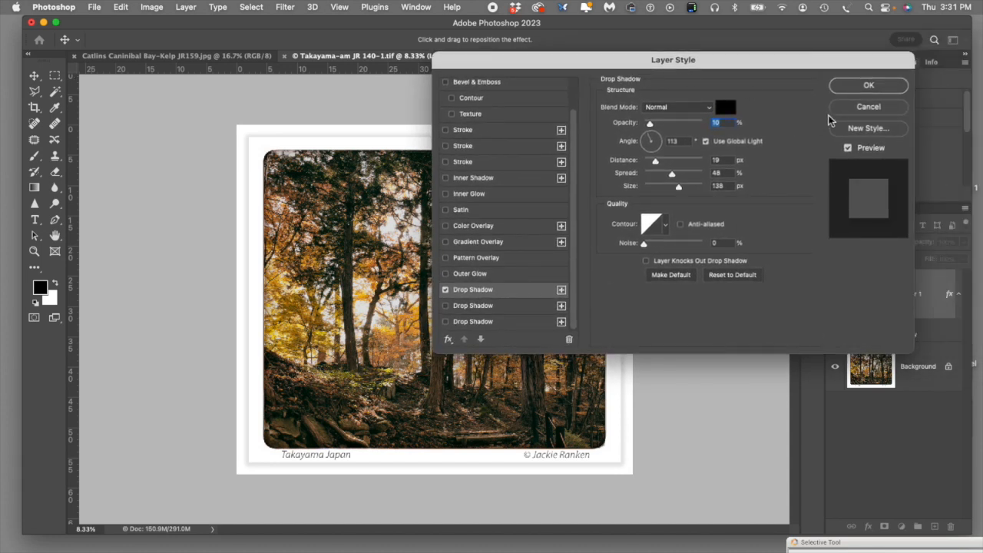
pyautogui.click(862, 86)
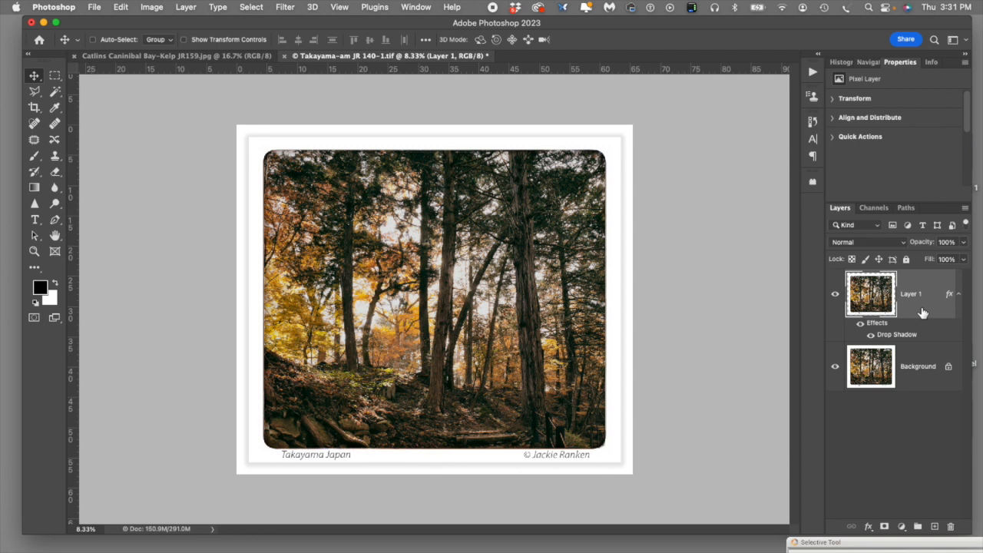
# Step: Merge the shadowed photo layer down into the Background layer
pyautogui.press('super+e')
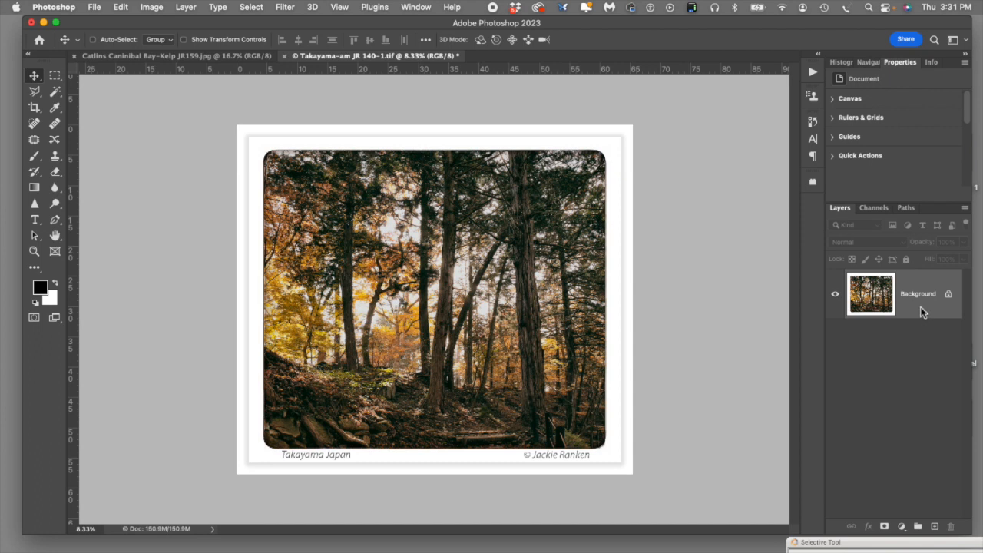
pyautogui.click(187, 8)
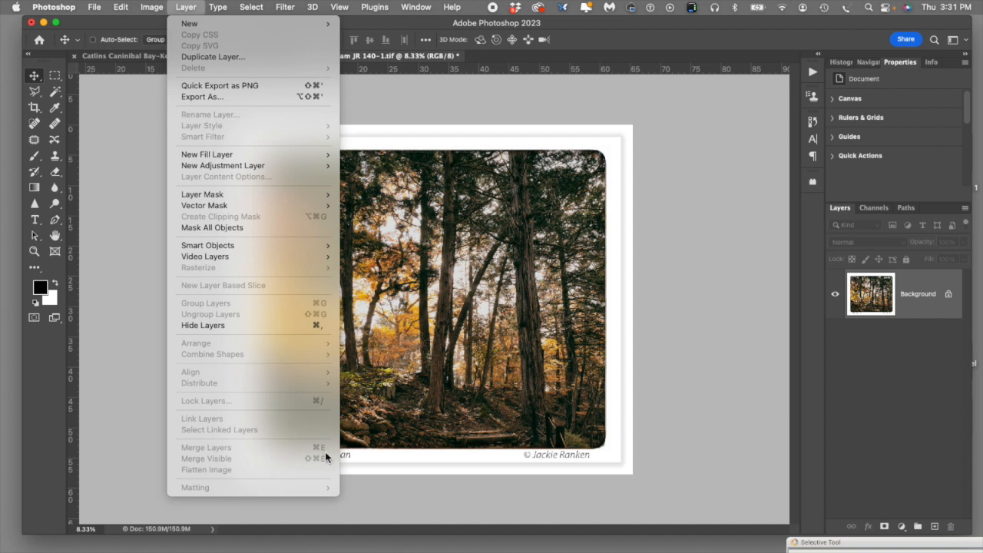
pyautogui.click(744, 337)
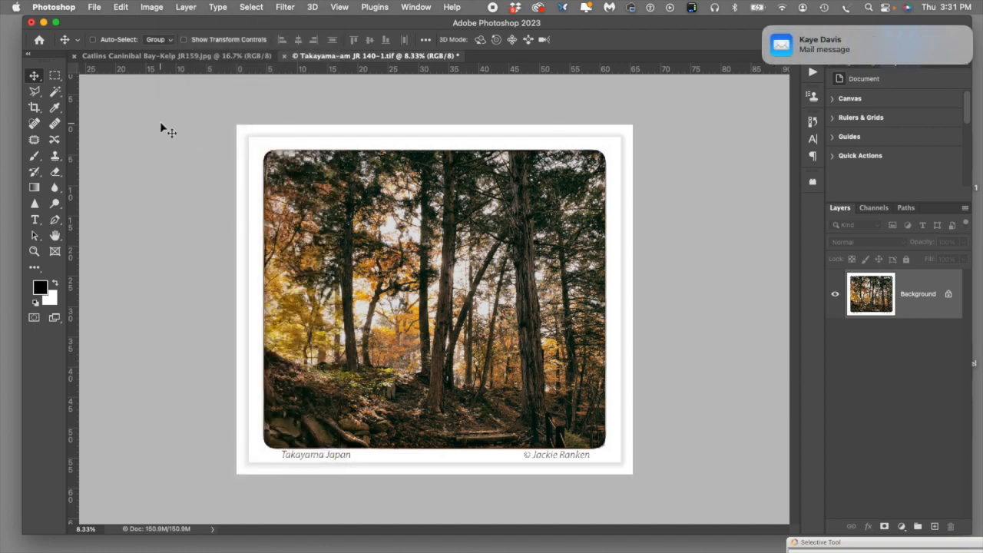
# Step: Start saving the merged image under its current name, choosing the Desktop as location and JPEG as format
pyautogui.click(94, 6)
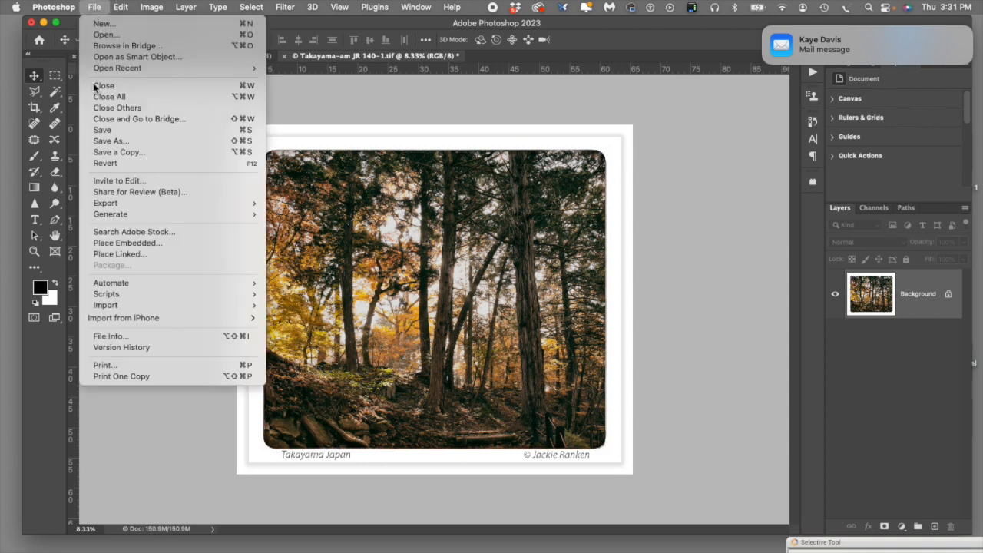
pyautogui.click(103, 142)
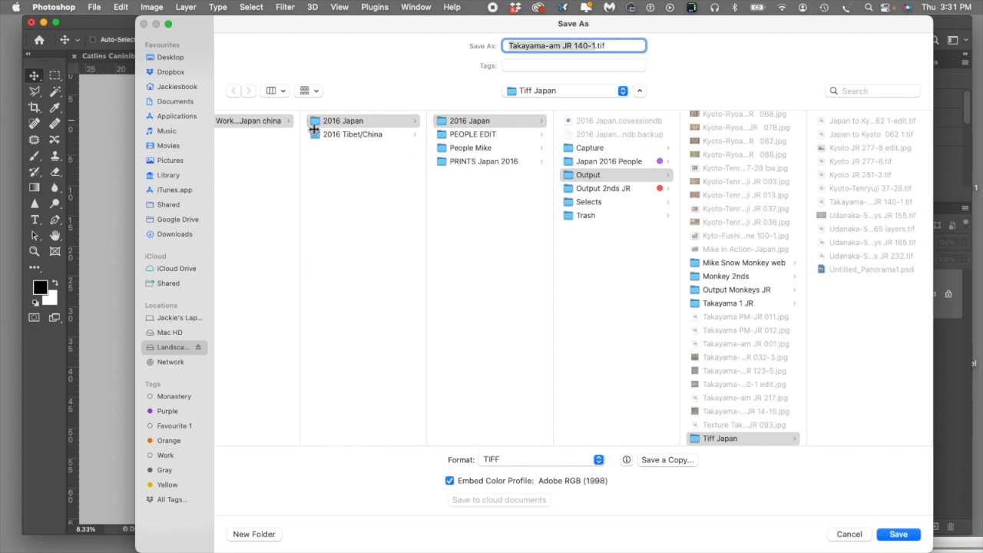
pyautogui.click(165, 58)
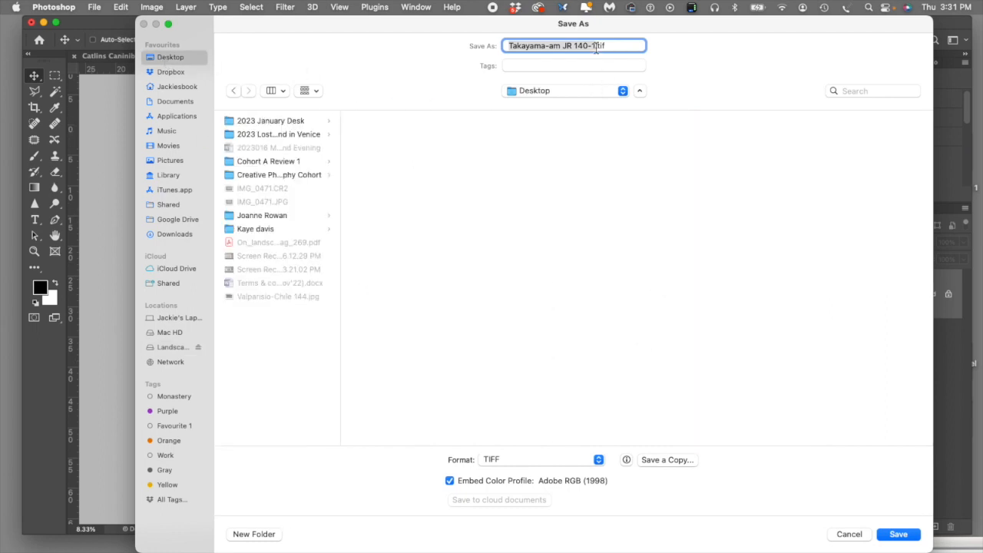
pyautogui.click(592, 463)
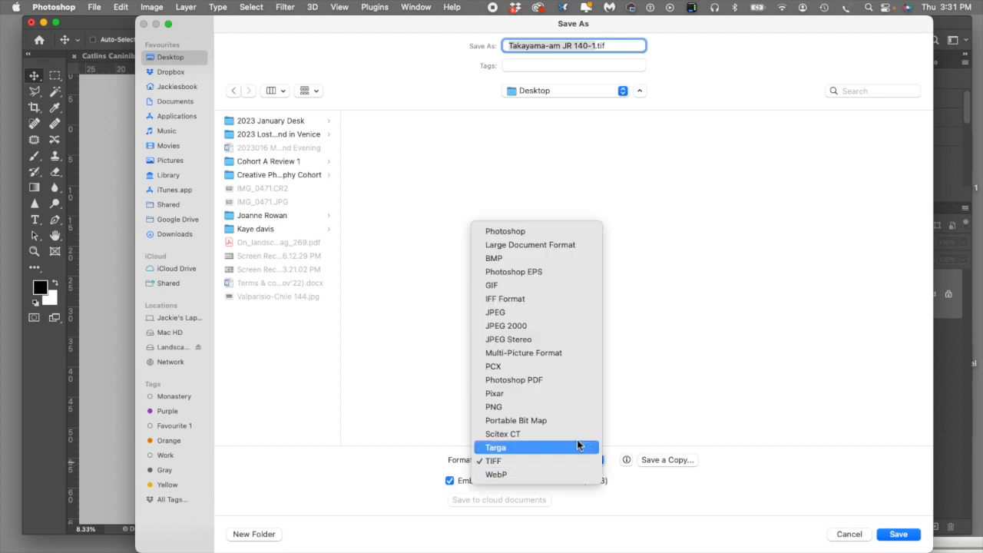
pyautogui.click(522, 313)
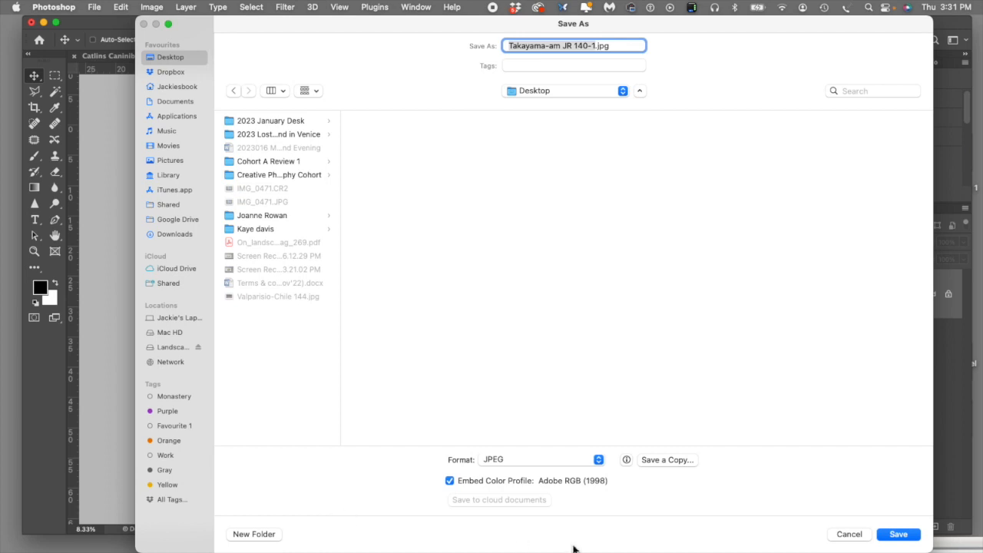
# Step: Create a Desktop folder named "Test caption" and save the JPEG in it at quality 12 (Maximum), Baseline ("Standard")
pyautogui.click(253, 533)
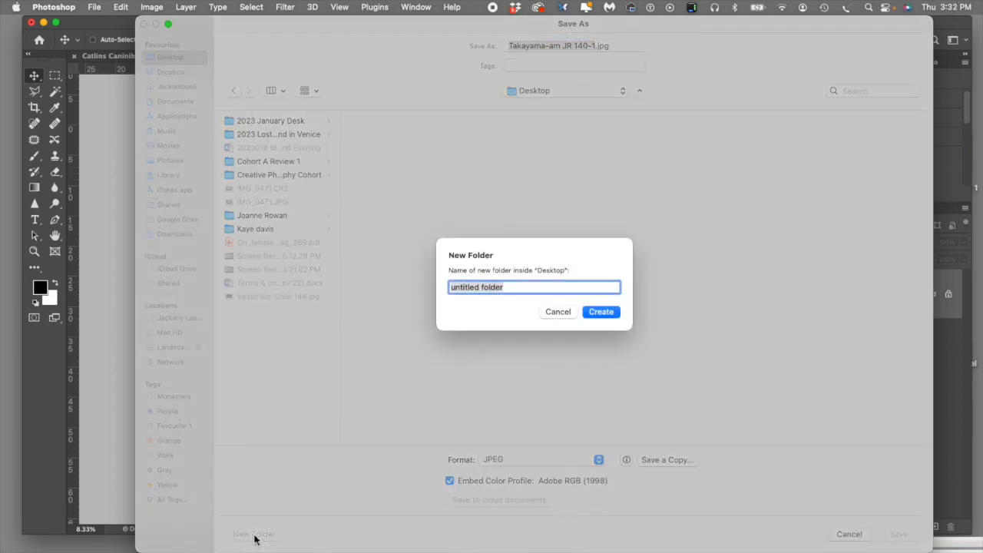
pyautogui.write('Test caption')
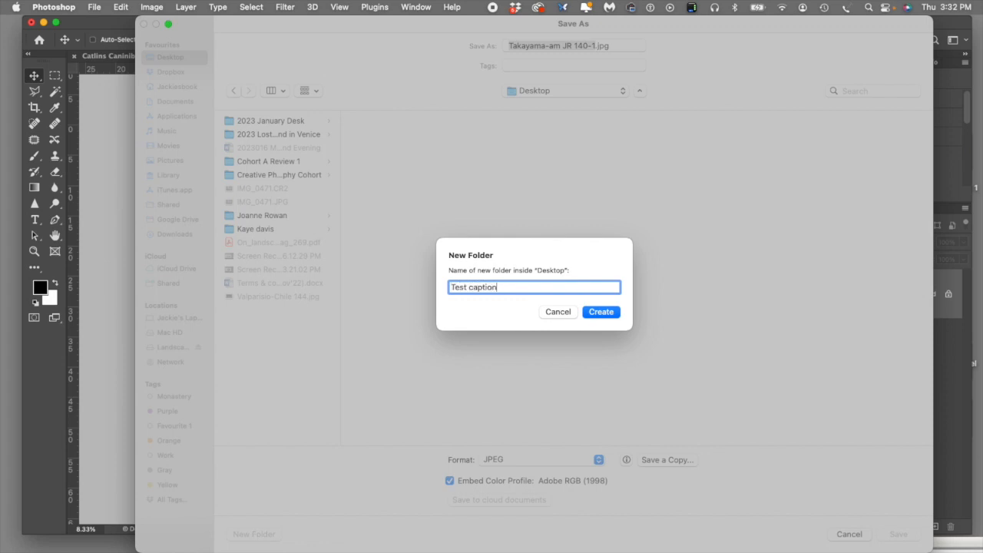
pyautogui.click(603, 313)
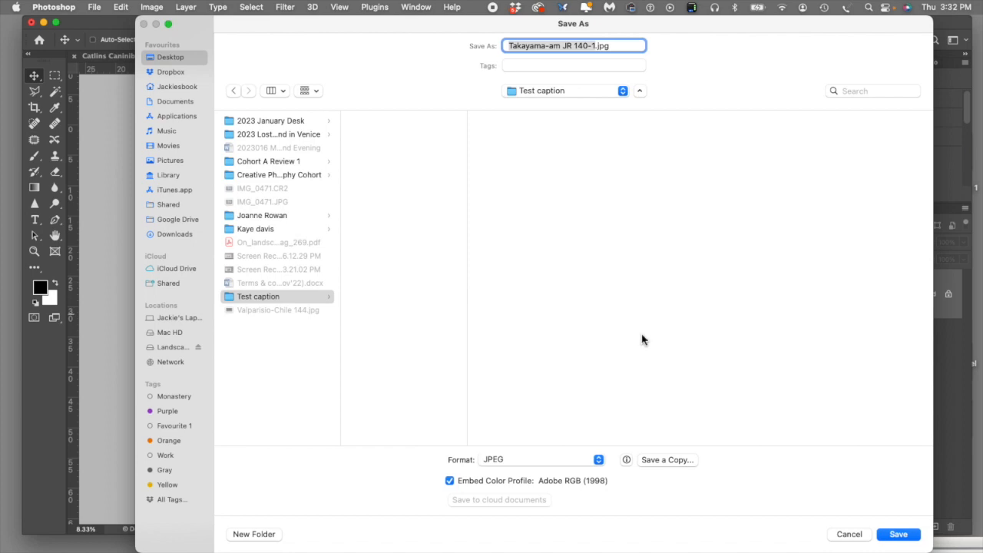
pyautogui.click(896, 532)
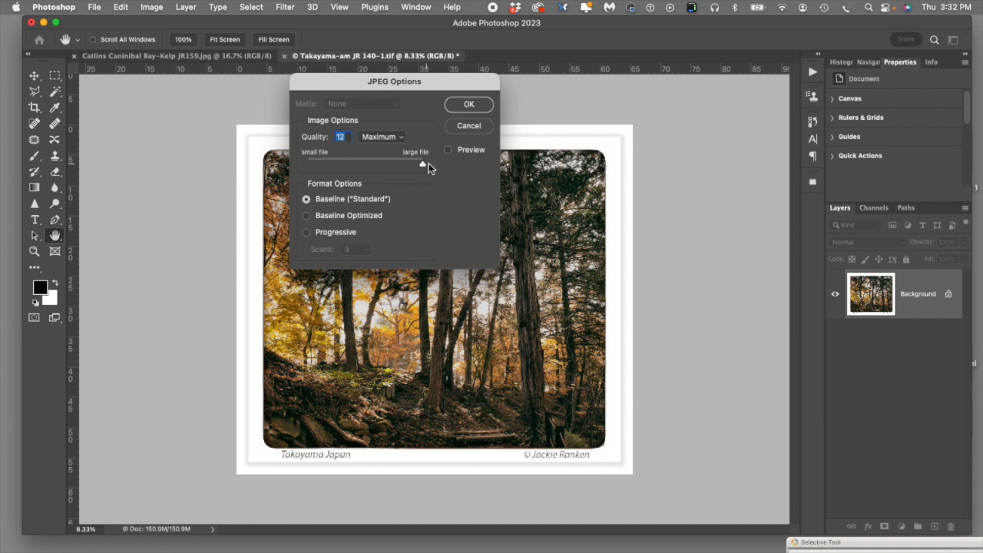
pyautogui.click(469, 106)
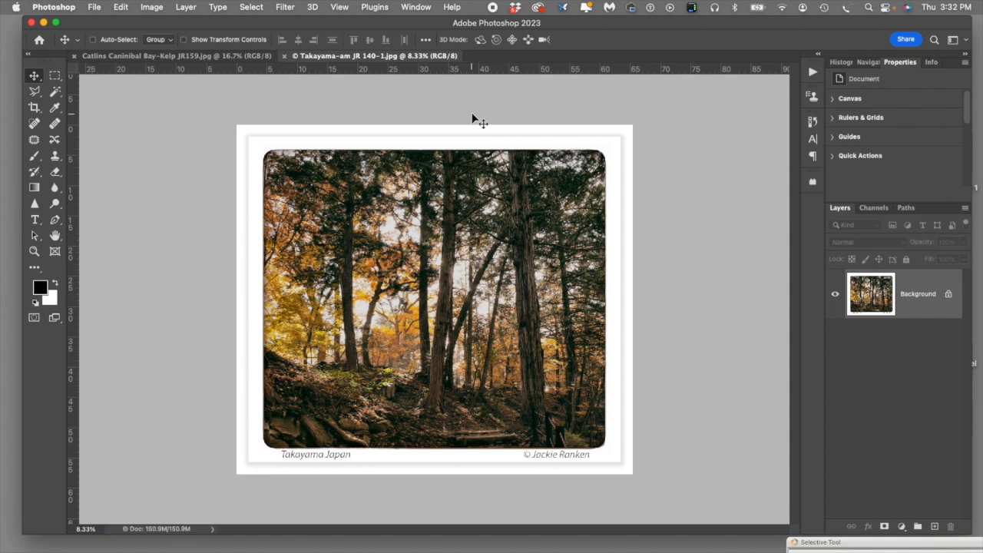
# Step: Set the image resolution to 72 pixels/inch in Image Size, with resampling off
pyautogui.click(152, 8)
pyautogui.click(152, 100)
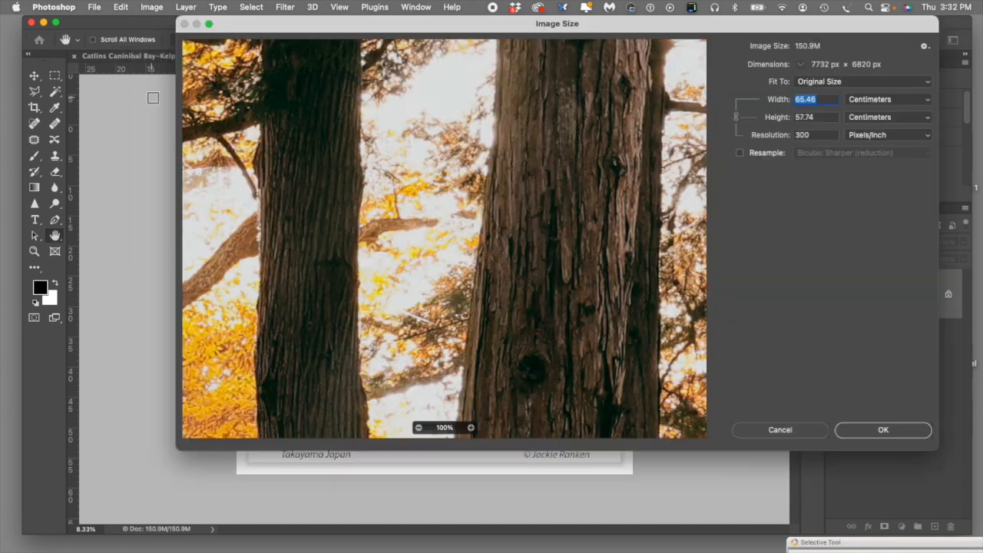
pyautogui.doubleClick(816, 137)
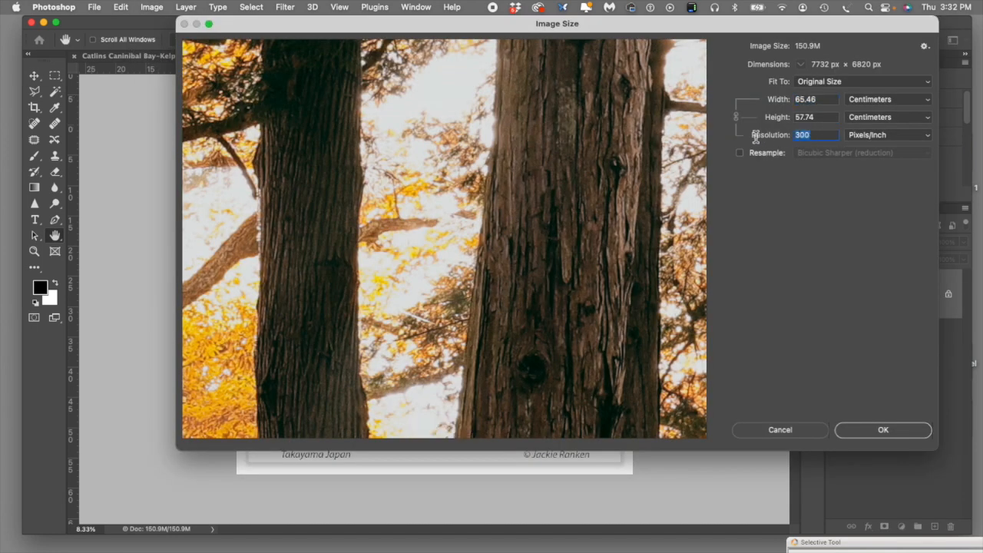
pyautogui.write('72')
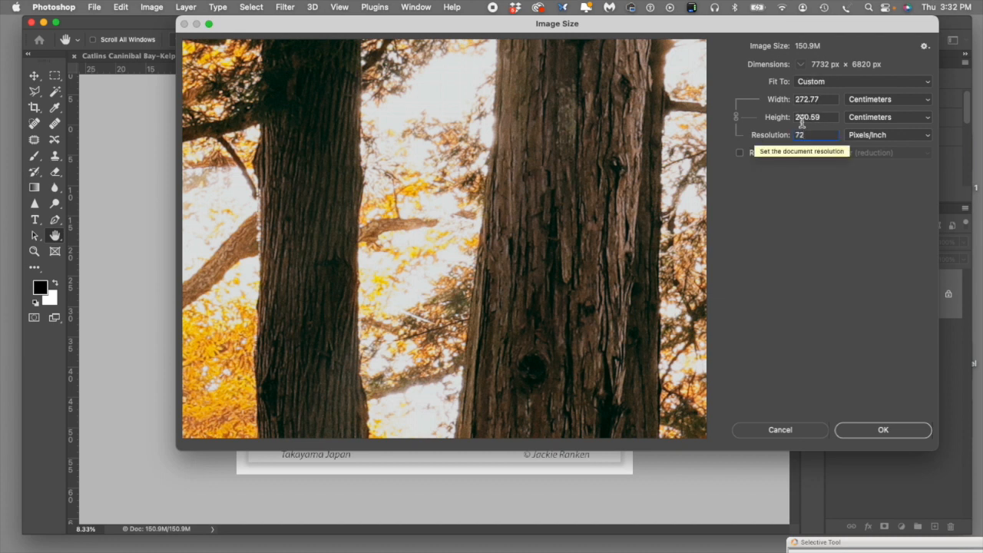
pyautogui.click(740, 154)
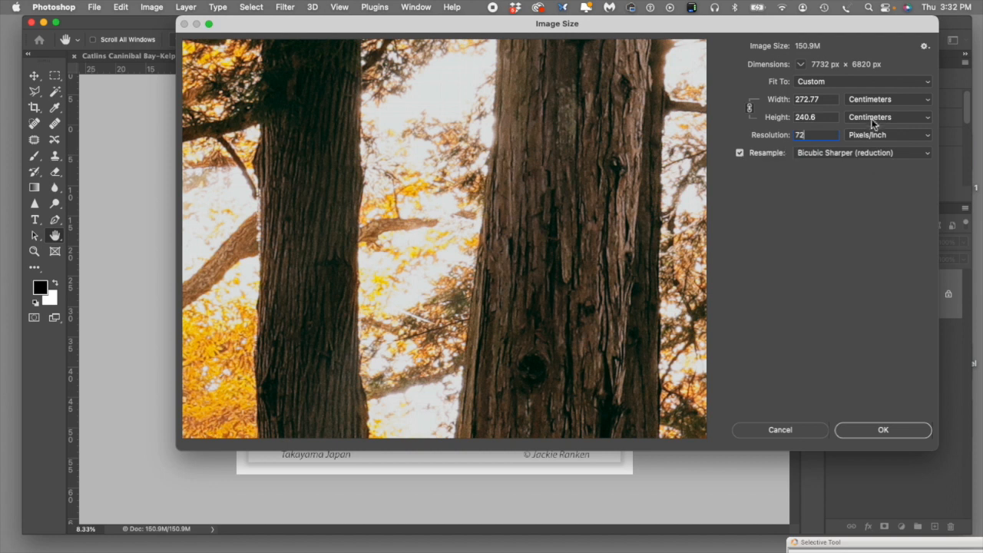
pyautogui.click(891, 101)
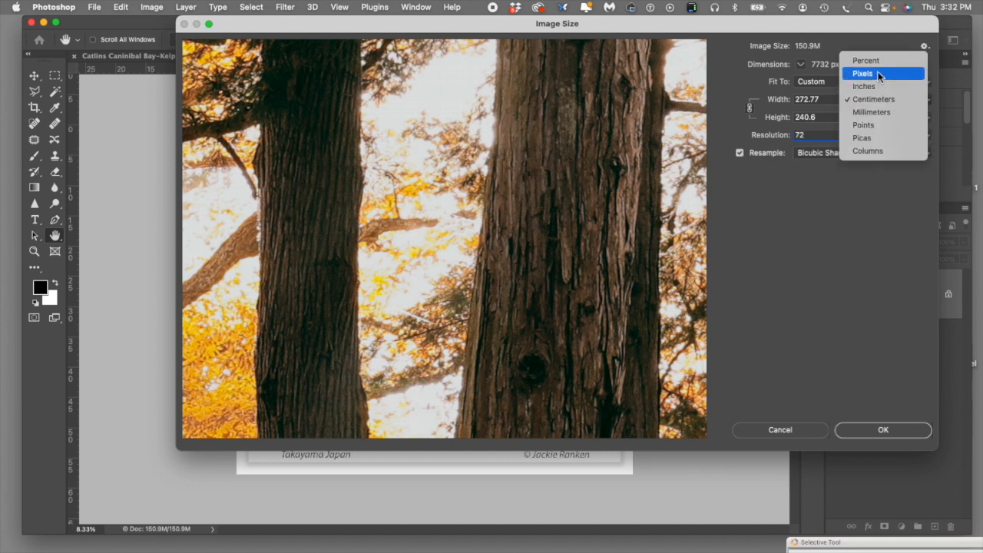
pyautogui.click(879, 74)
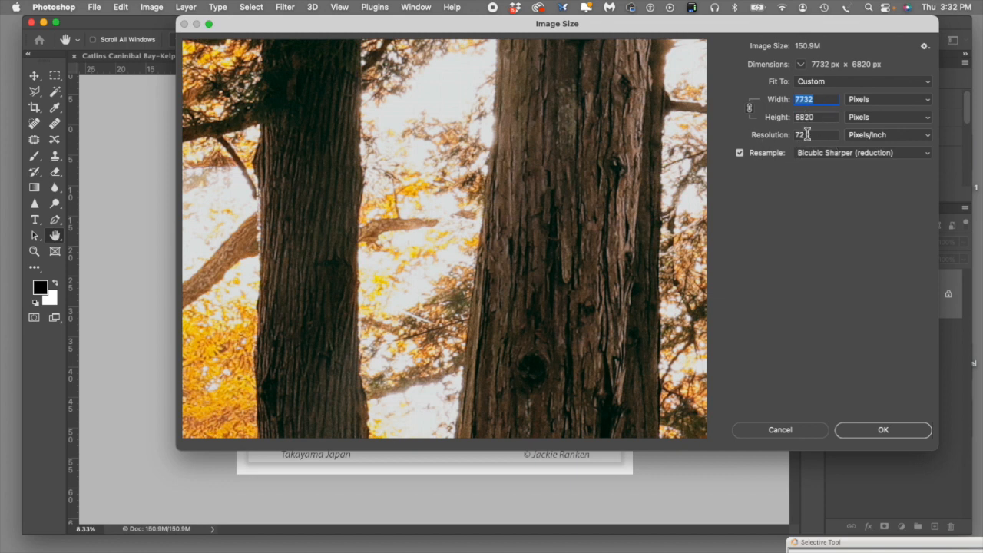
pyautogui.click(738, 154)
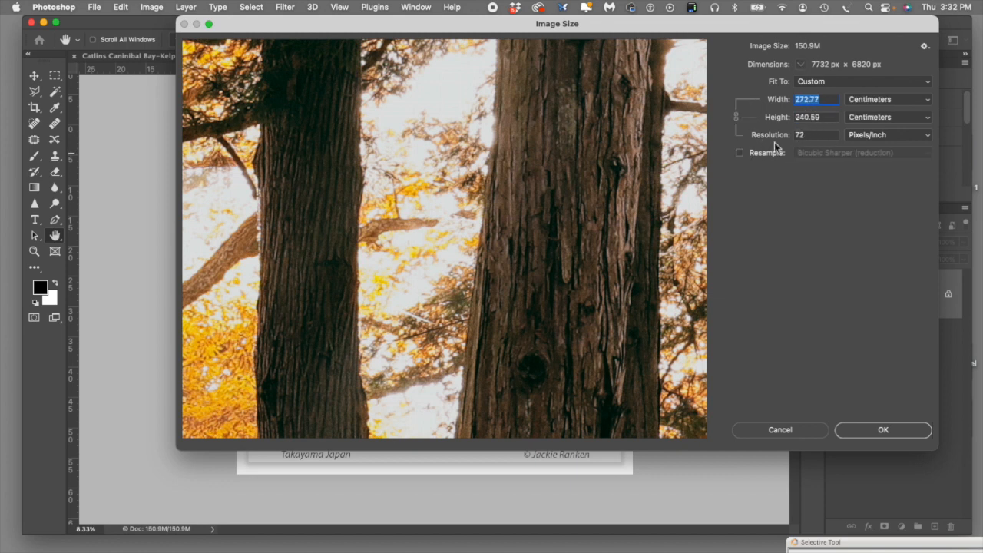
# Step: Turn on resampling and set the image width to 1200 pixels with proportions linked
pyautogui.click(739, 153)
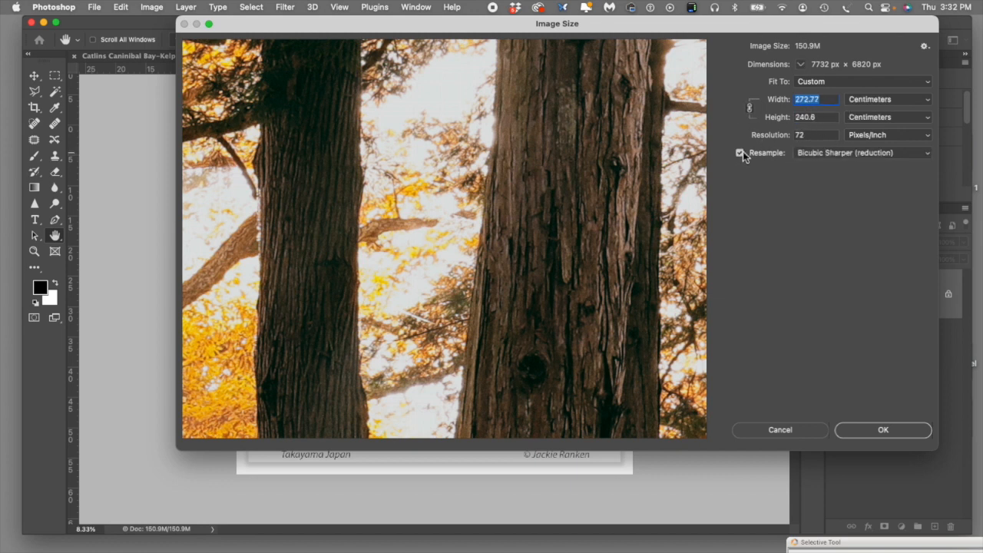
pyautogui.click(880, 100)
pyautogui.click(863, 73)
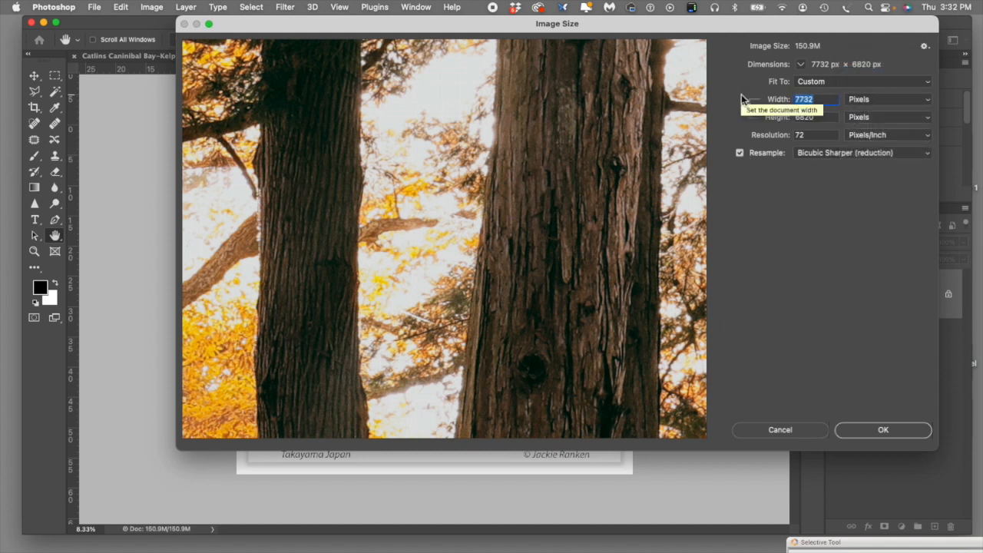
pyautogui.write('1200')
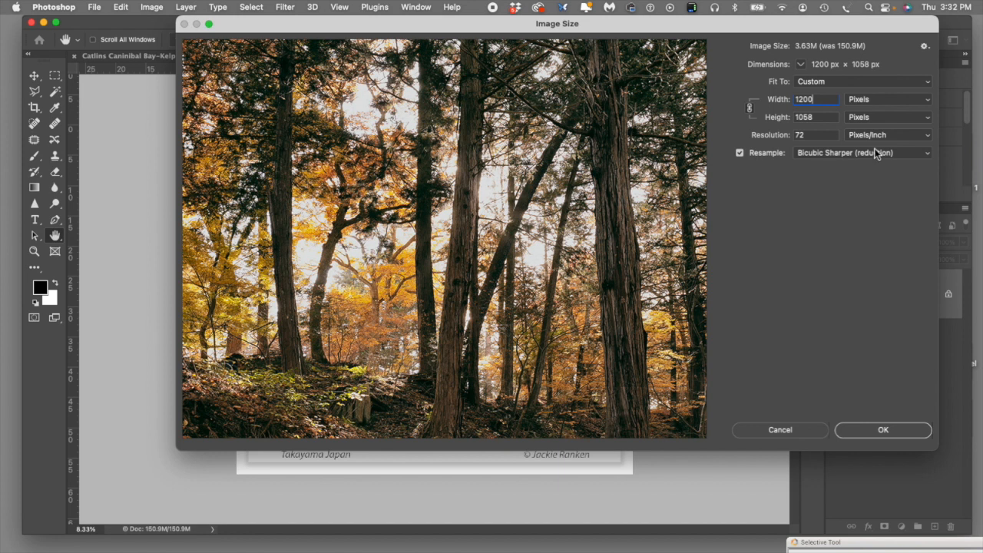
# Step: Set the resampling method to Automatic and apply the new image size, viewing the result at 33.3%
pyautogui.click(899, 157)
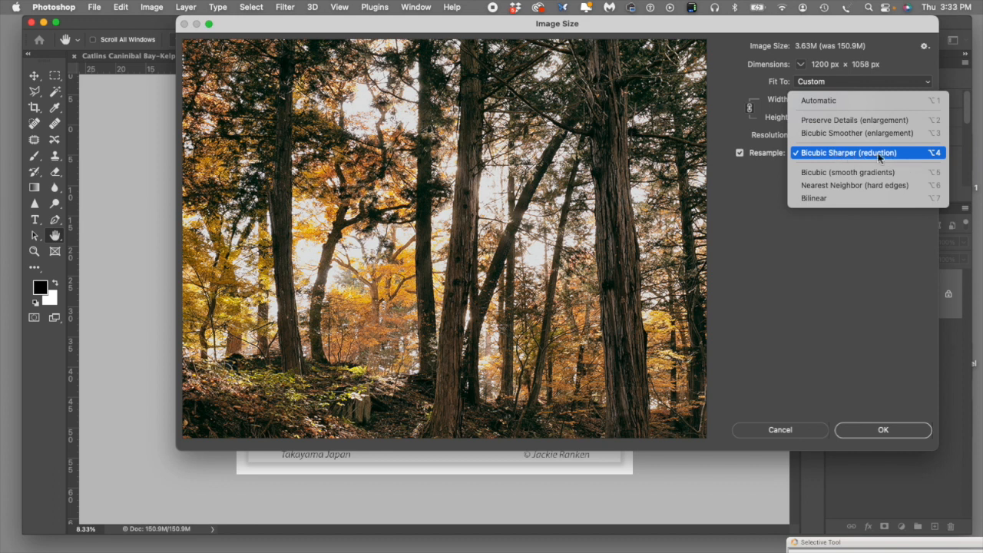
pyautogui.click(827, 101)
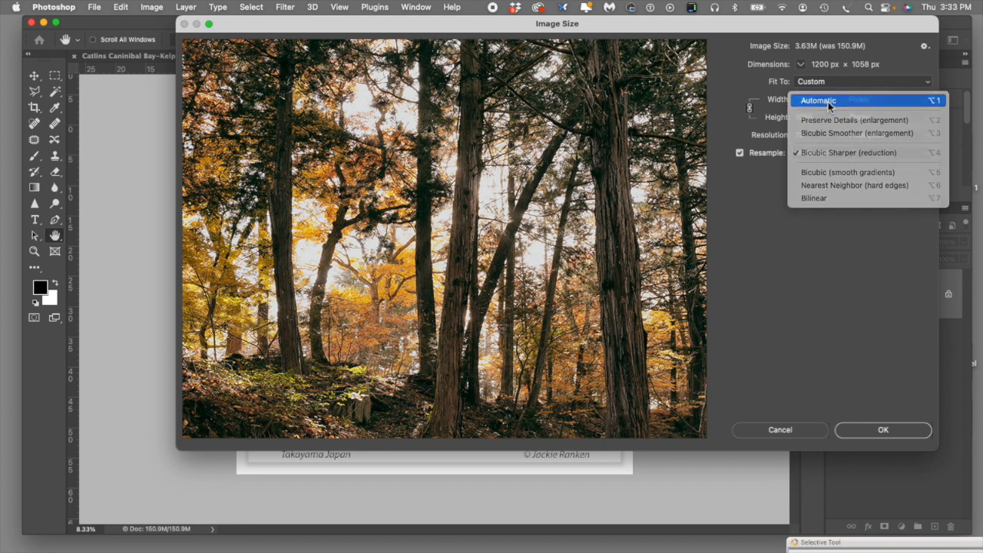
pyautogui.click(859, 165)
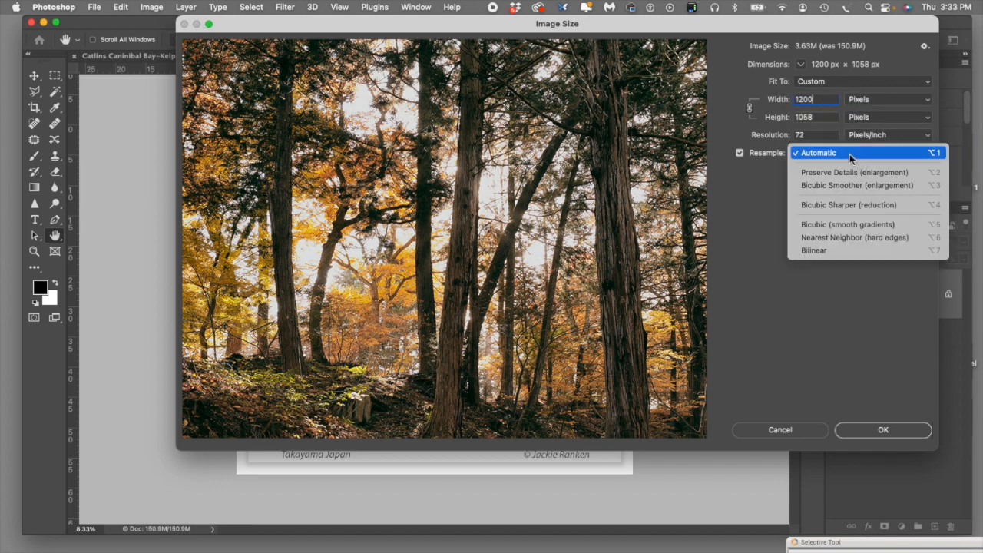
pyautogui.click(849, 154)
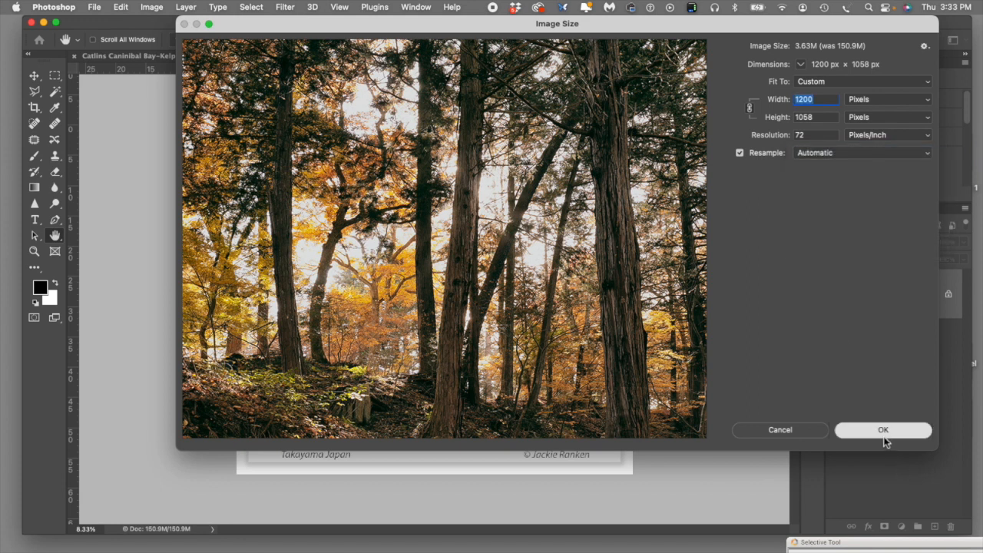
pyautogui.click(883, 435)
pyautogui.press('super+equal')
pyautogui.press('super+equal')
pyautogui.press('super+equal')
pyautogui.press('super+equal')
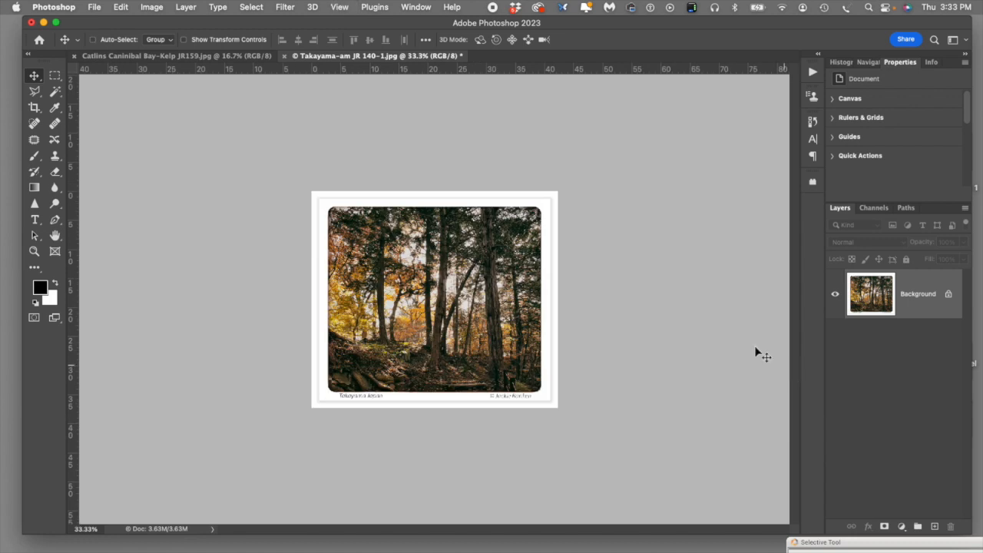
pyautogui.click(94, 7)
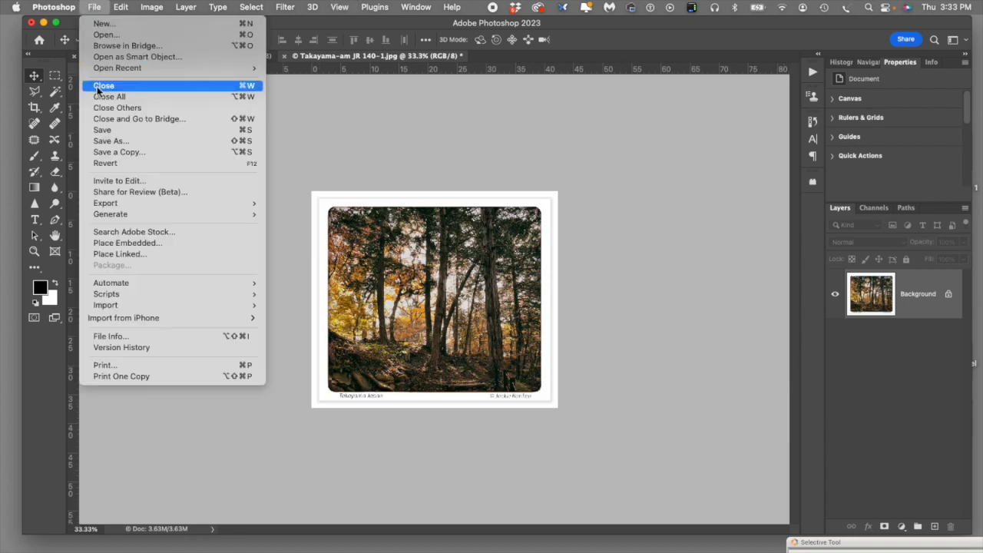
pyautogui.click(103, 142)
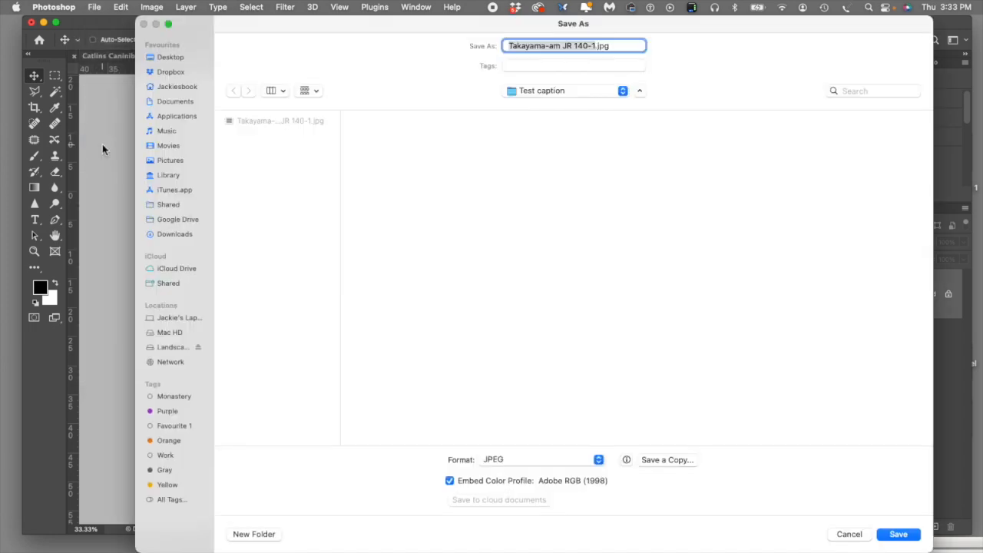
pyautogui.click(849, 533)
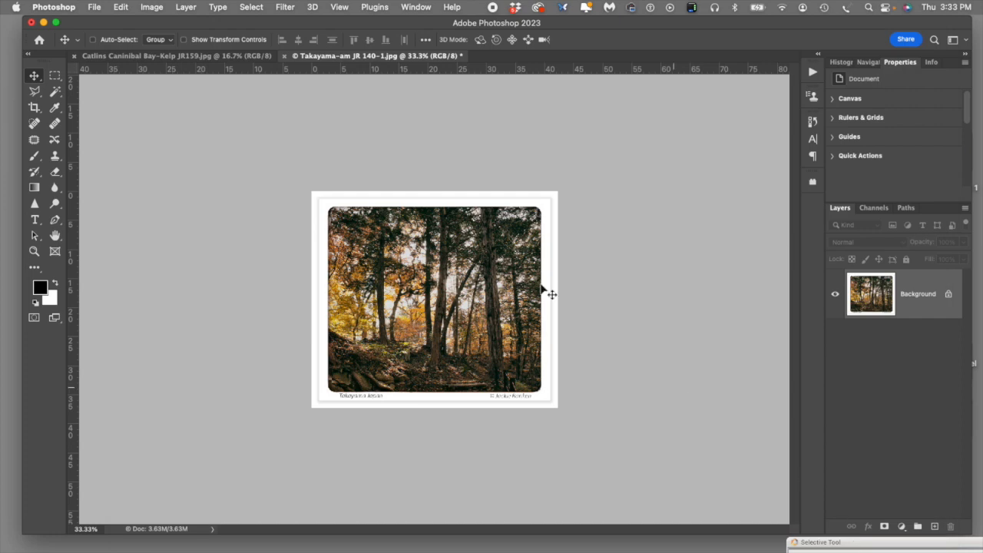
# Step: Open the image in Save for Web (Legacy) and compare the original with the JPEG preview across the tree trunks and forest floor
pyautogui.click(94, 8)
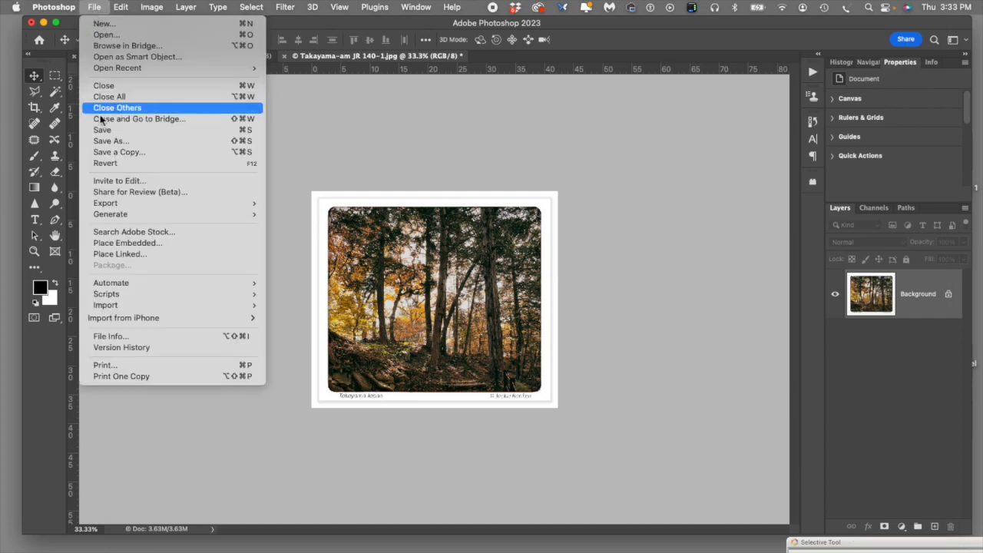
pyautogui.moveTo(107, 203)
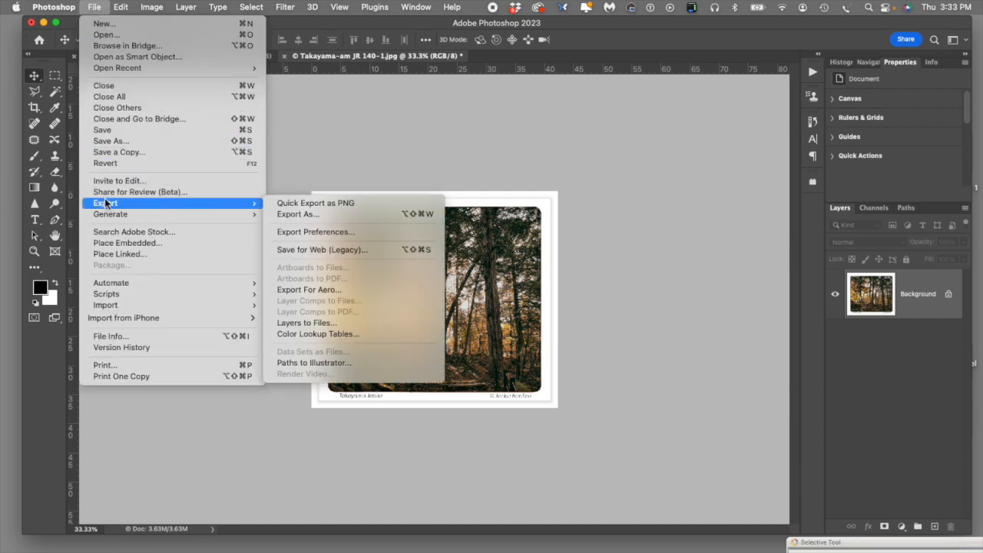
pyautogui.click(311, 250)
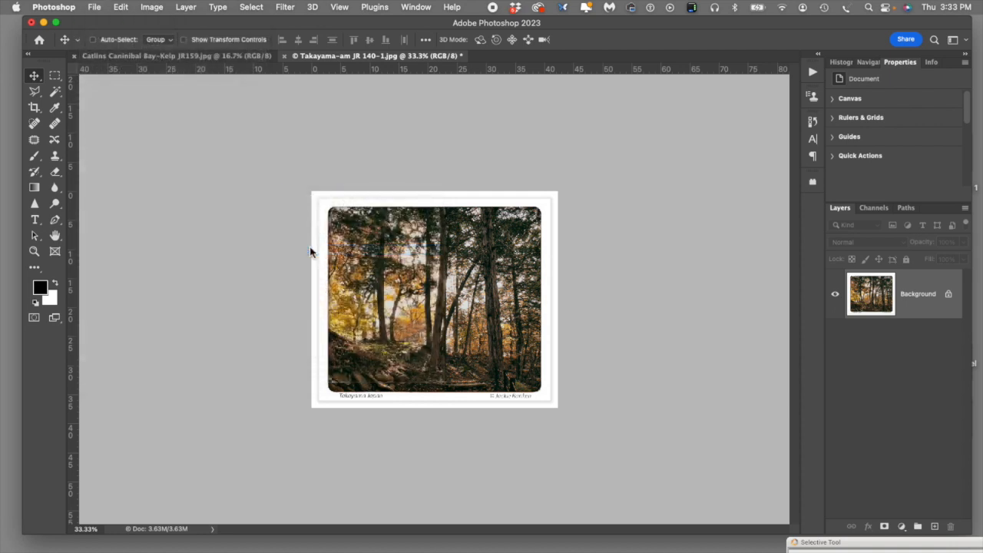
pyautogui.hscroll(10, 311, 246)
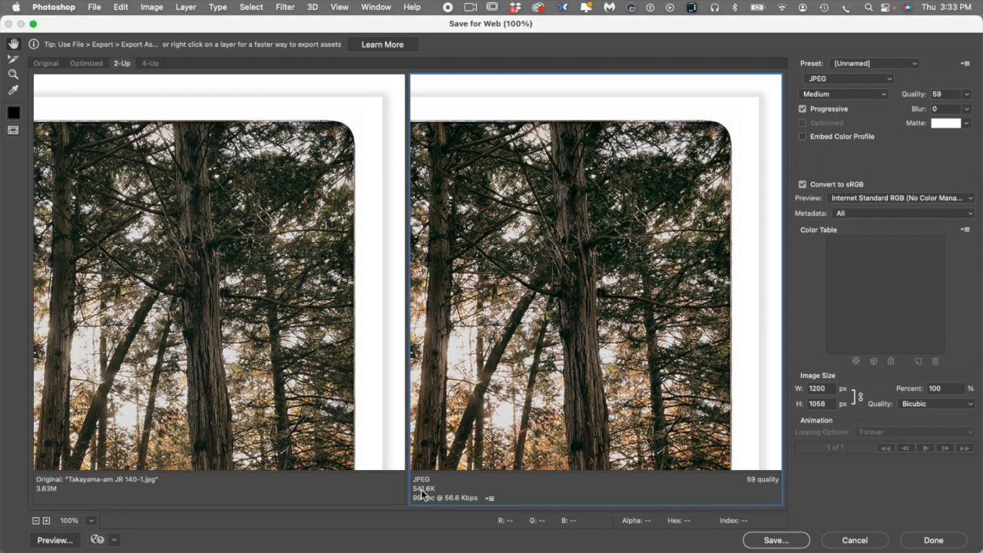
pyautogui.moveTo(573, 391); pyautogui.dragTo(579, 180)
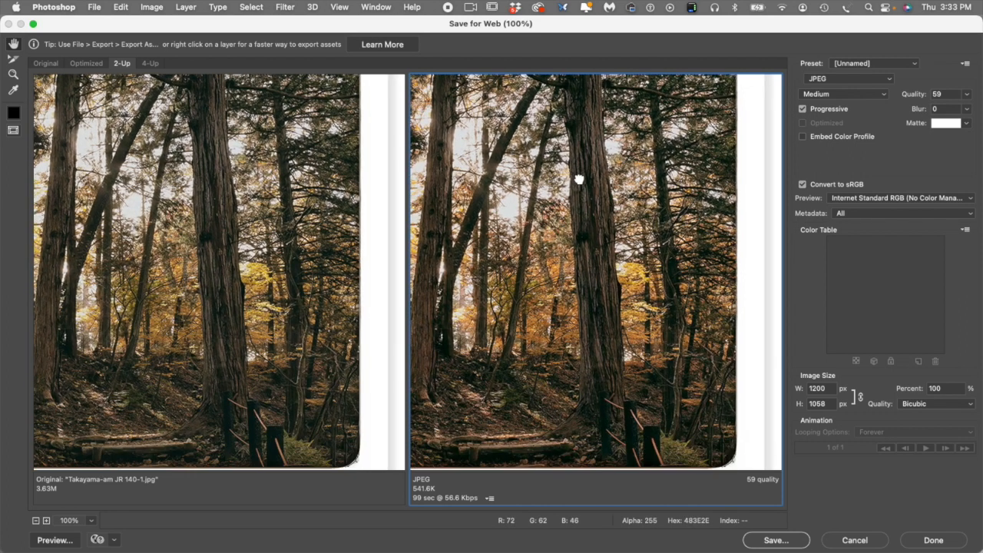
pyautogui.moveTo(527, 406); pyautogui.dragTo(606, 419)
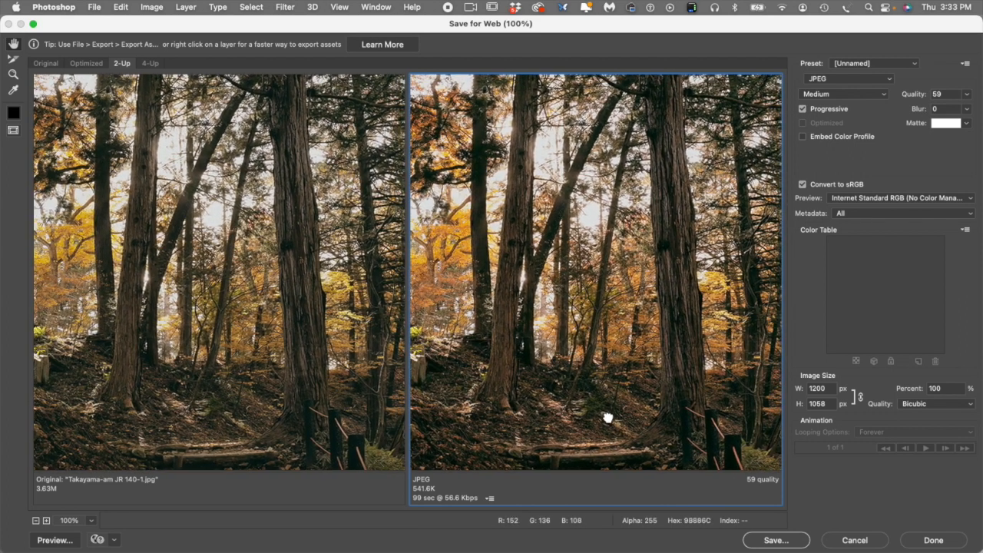
pyautogui.hotkey('ctrl', 'Up')
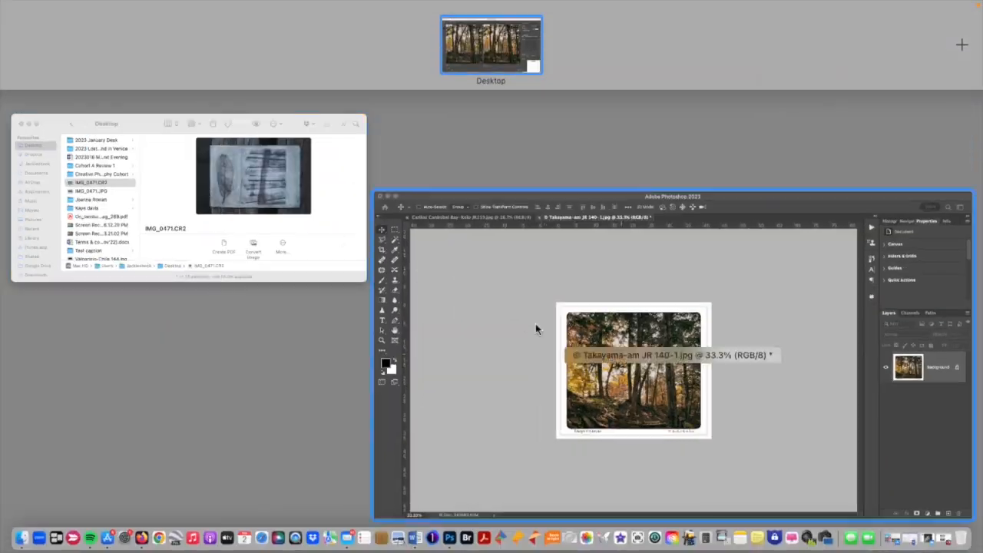
pyautogui.click(536, 328)
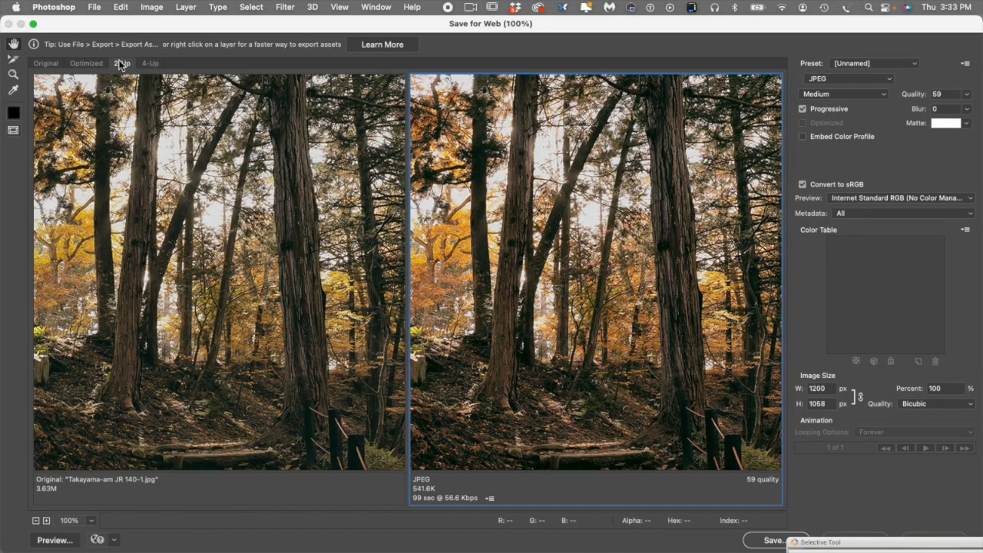
# Step: View the 4-Up and Optimized previews, and return to the 2-Up comparison
pyautogui.click(150, 64)
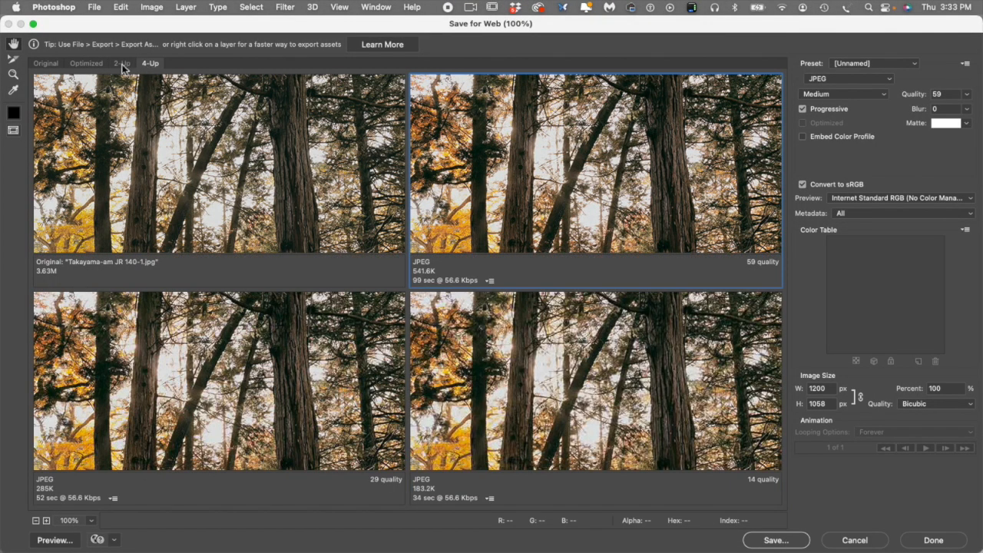
pyautogui.click(86, 64)
pyautogui.click(127, 64)
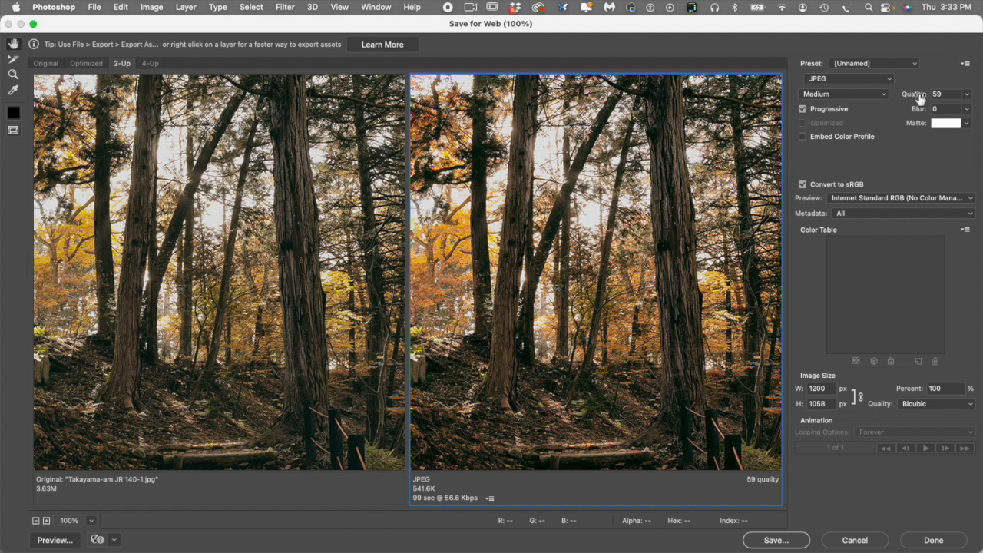
# Step: Try JPEG quality 6 in the export preview and return the quality to 59
pyautogui.click(966, 94)
pyautogui.moveTo(961, 109); pyautogui.dragTo(910, 112)
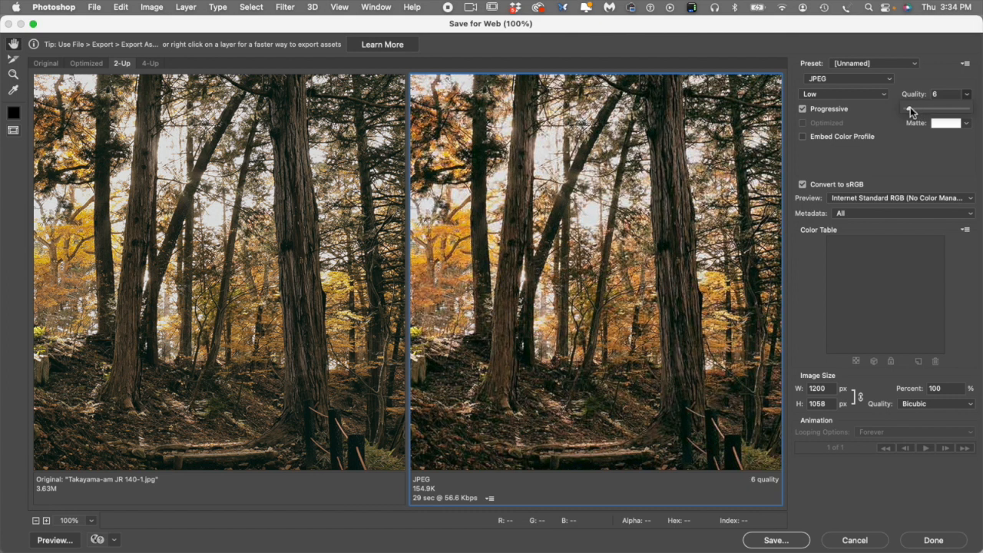
pyautogui.moveTo(910, 109); pyautogui.dragTo(945, 114)
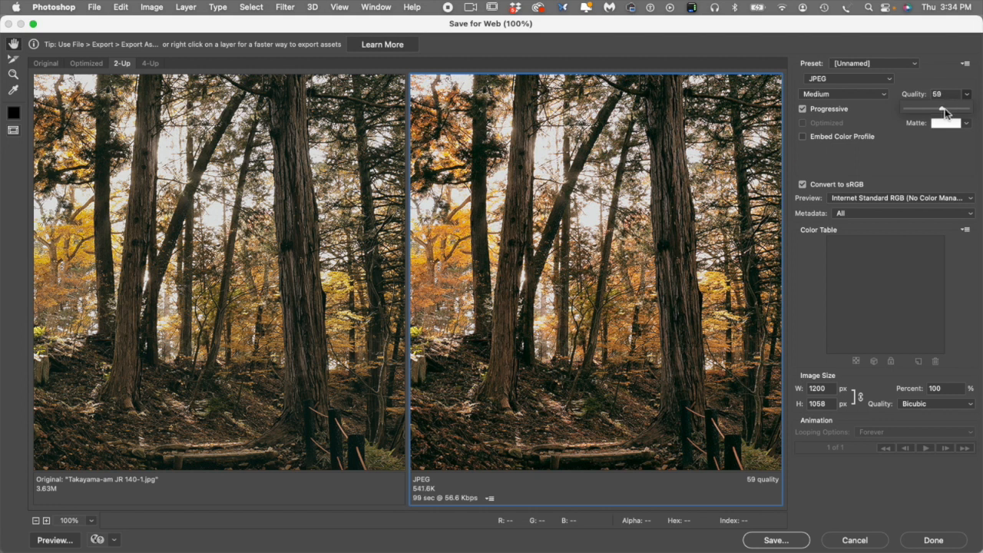
# Step: Keep the Medium JPEG quality and save the optimized image as Takayama-am-JR-140-1.jpg in the "Test caption" folder
pyautogui.click(845, 96)
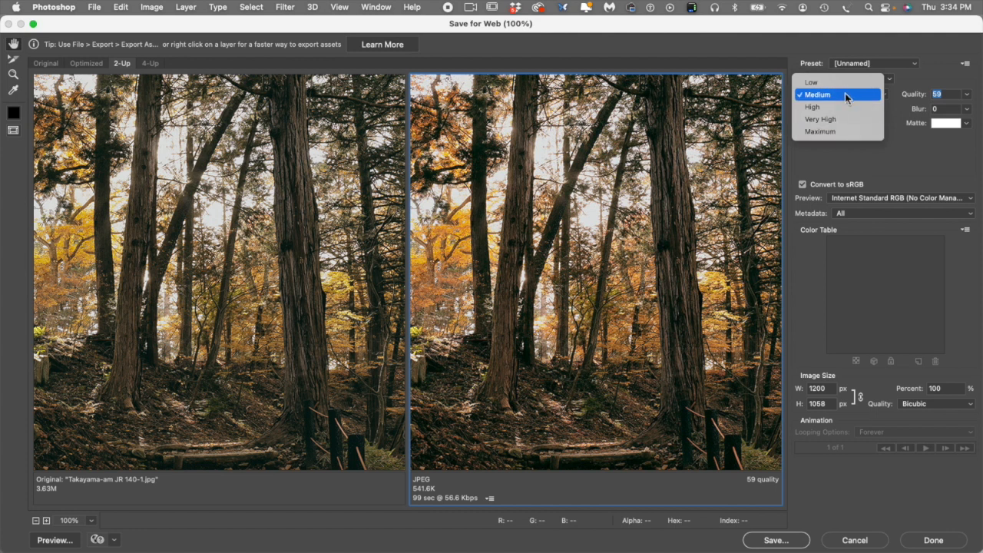
pyautogui.click(844, 92)
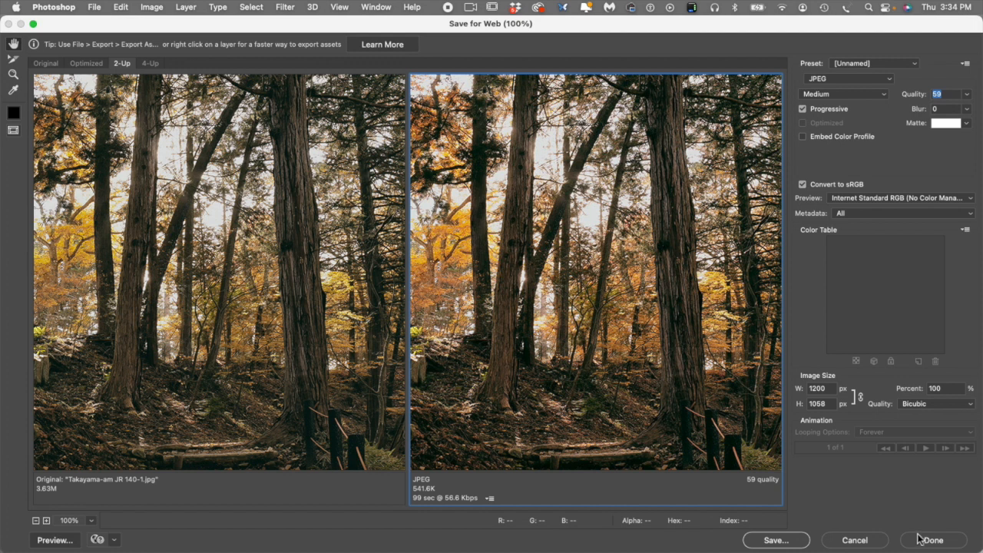
pyautogui.click(783, 542)
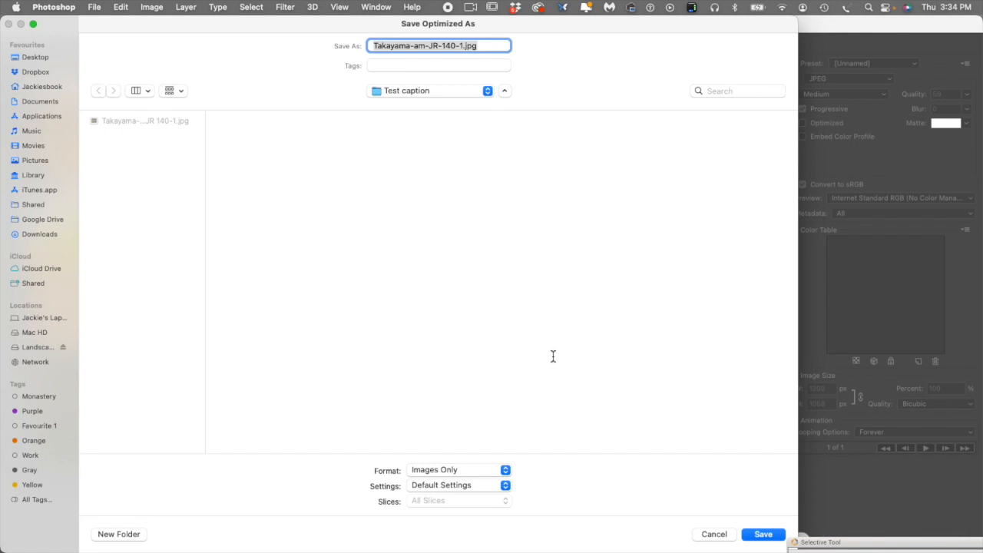
pyautogui.click(763, 537)
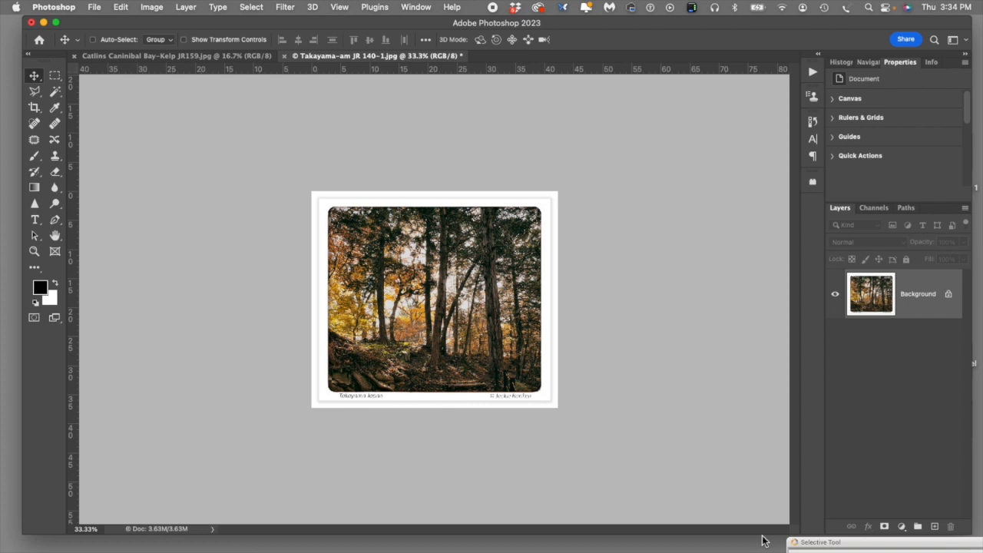
pyautogui.moveTo(467, 542)
pyautogui.press('super+shift+5')
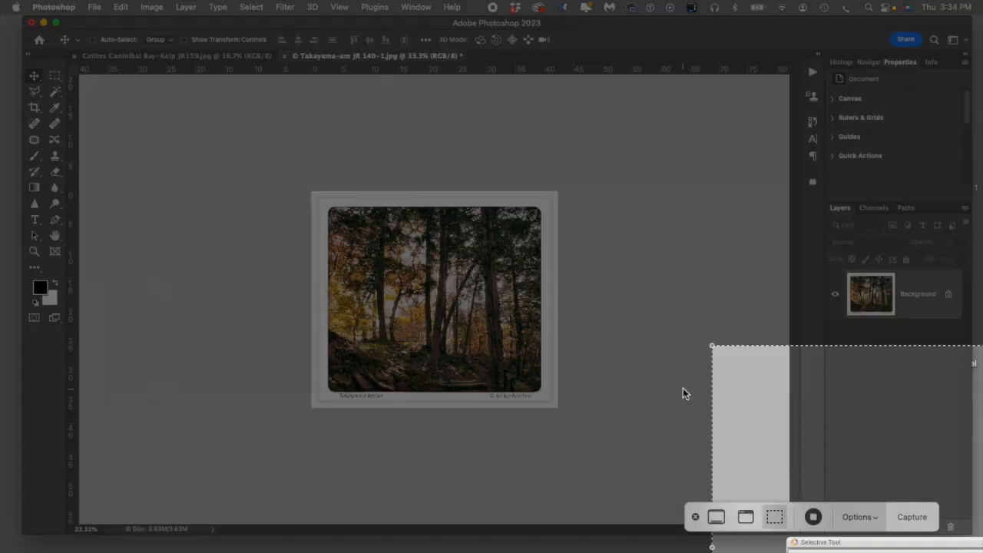